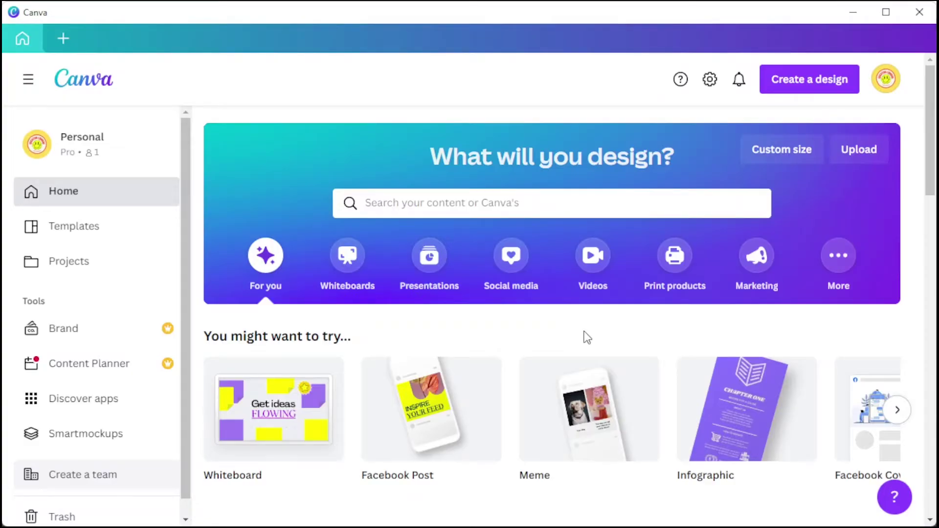
- Browse the Create a design list of design types and custom size options
{"action": "left_click", "coordinate": [826, 80]}
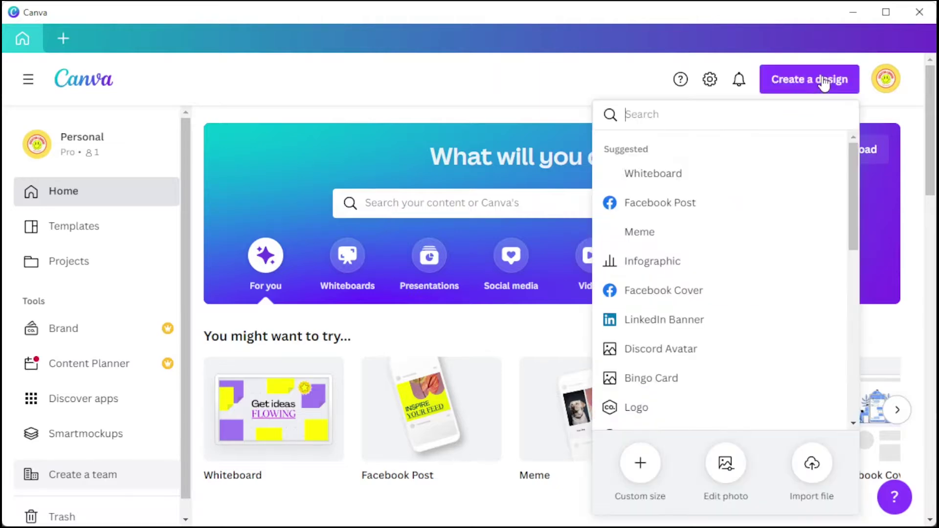
{"action": "scroll", "coordinate": [740, 354], "scroll_direction": "down", "scroll_amount": 4}
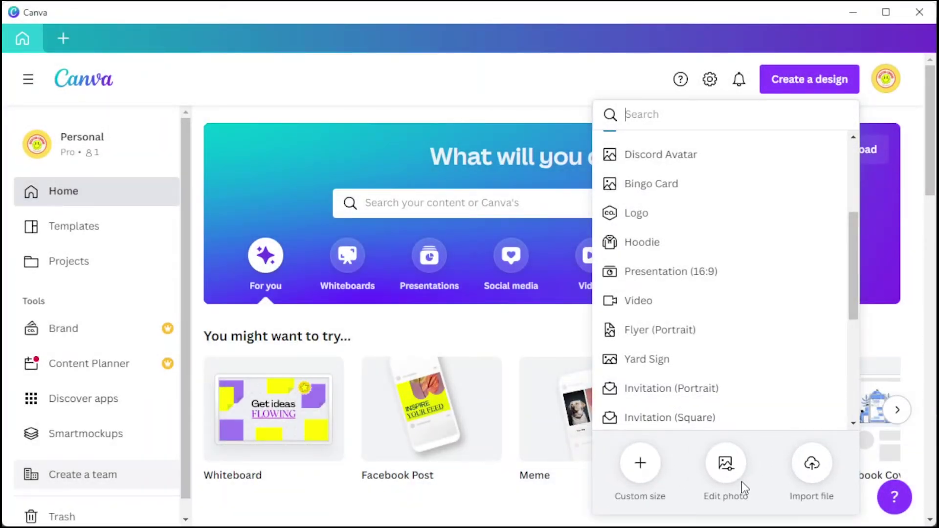
{"action": "left_click", "coordinate": [490, 196]}
- Search Canva templates for 'gif' and browse the 588 results
{"action": "type", "text": "gif"}
{"action": "key", "text": "Return"}
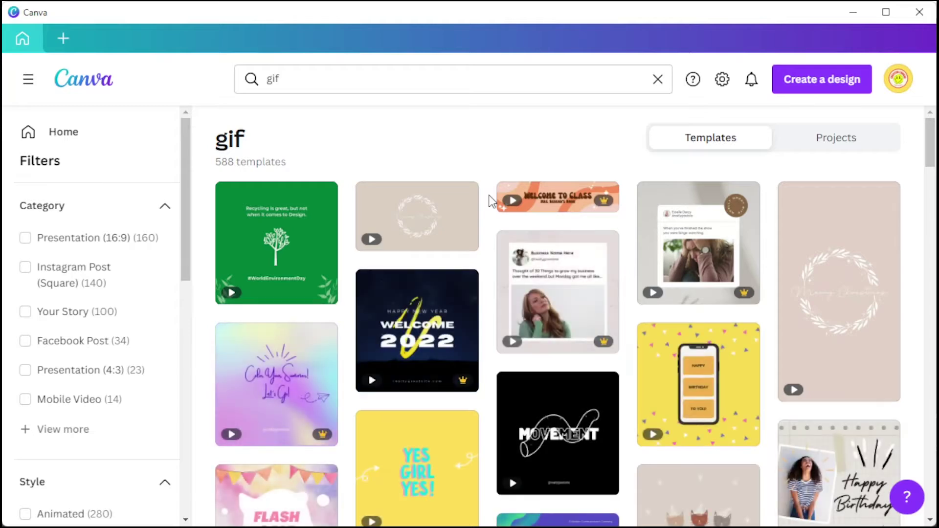
{"action": "scroll", "coordinate": [448, 215], "scroll_direction": "down", "scroll_amount": 8}
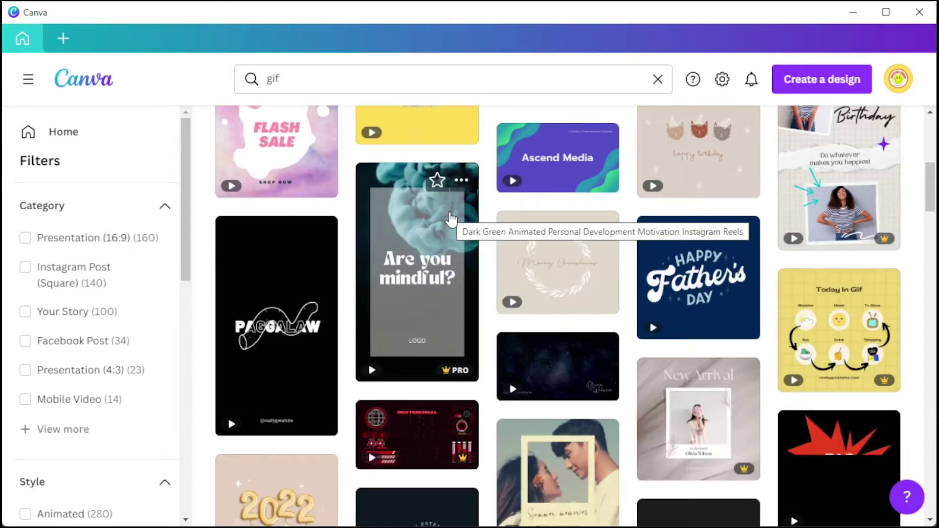
{"action": "scroll", "coordinate": [450, 219], "scroll_direction": "down", "scroll_amount": 4}
{"action": "scroll", "coordinate": [450, 219], "scroll_direction": "up", "scroll_amount": 12}
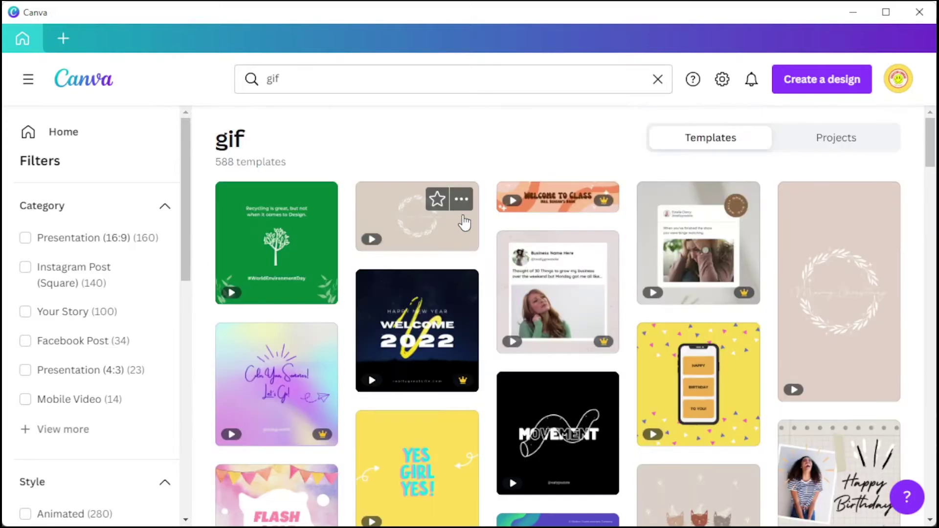
{"action": "scroll", "coordinate": [92, 254], "scroll_direction": "down", "scroll_amount": 2}
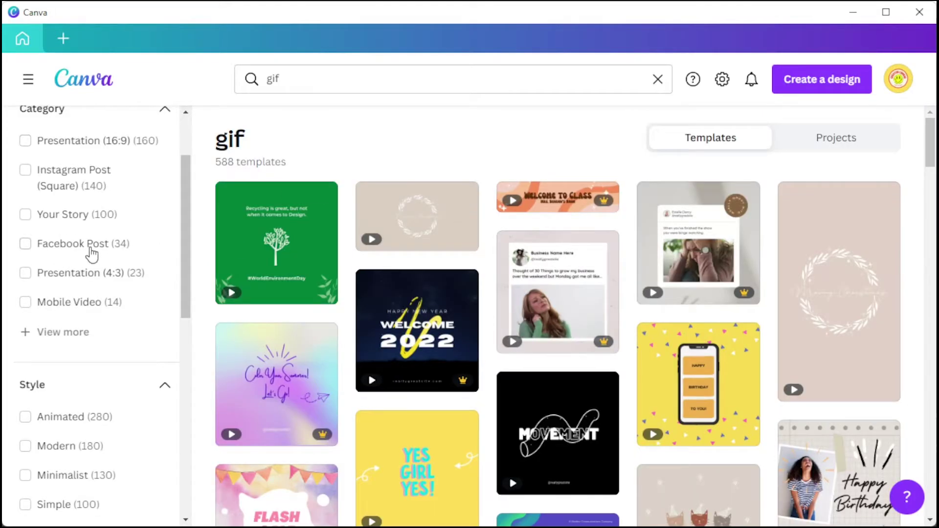
{"action": "scroll", "coordinate": [92, 254], "scroll_direction": "down", "scroll_amount": 10}
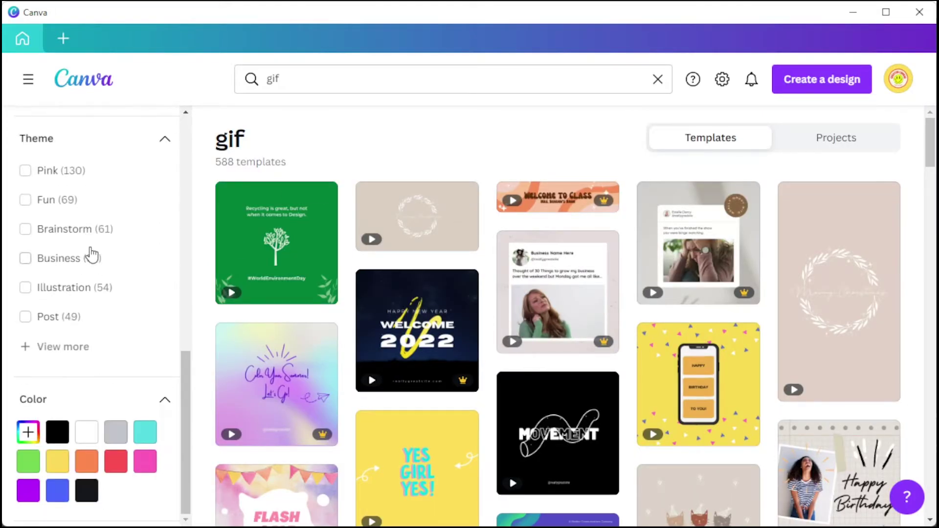
{"action": "scroll", "coordinate": [91, 255], "scroll_direction": "up", "scroll_amount": 12}
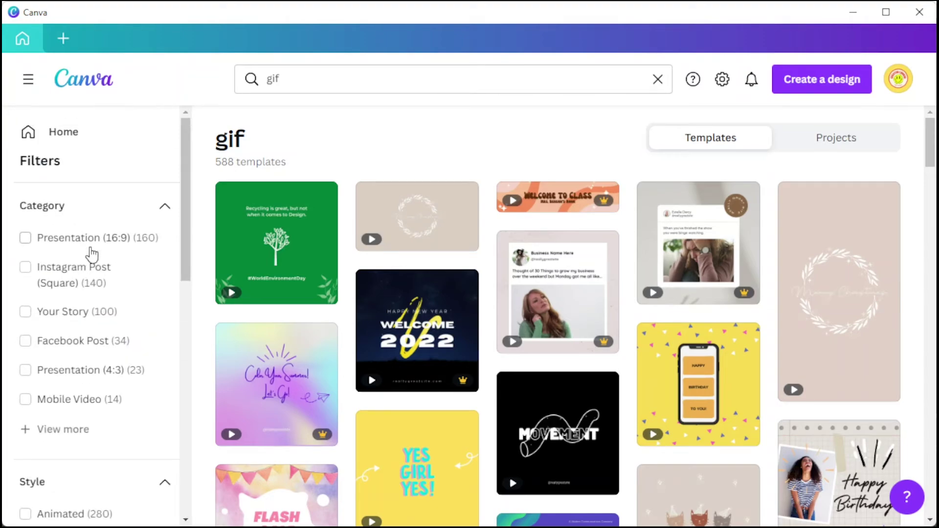
- Open the black MOVEMENT 'Simple black and white text gif' template
{"action": "scroll", "coordinate": [478, 254], "scroll_direction": "down", "scroll_amount": 20}
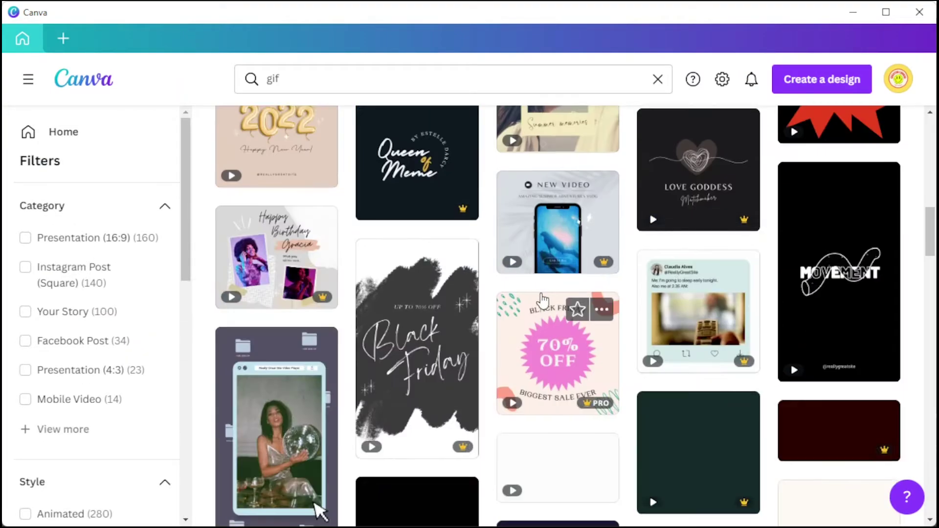
{"action": "scroll", "coordinate": [542, 300], "scroll_direction": "down", "scroll_amount": 18}
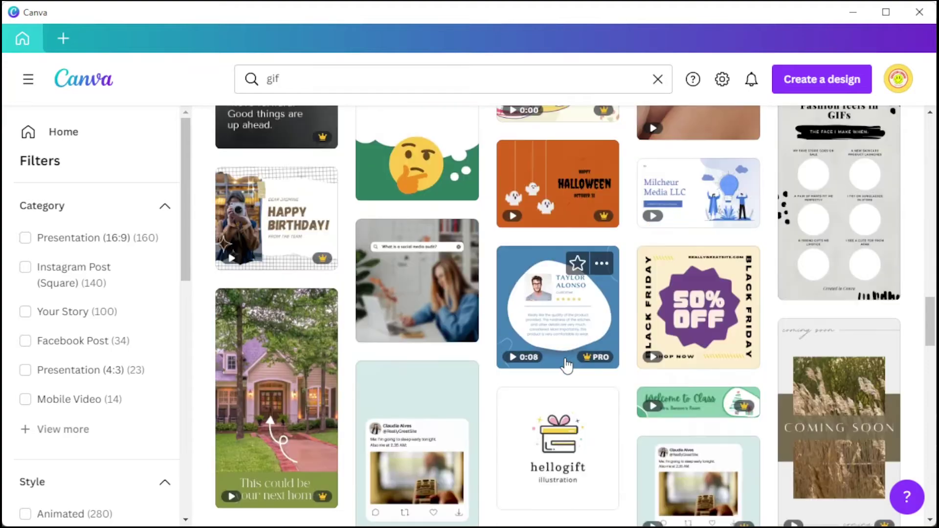
{"action": "scroll", "coordinate": [566, 365], "scroll_direction": "up", "scroll_amount": 20}
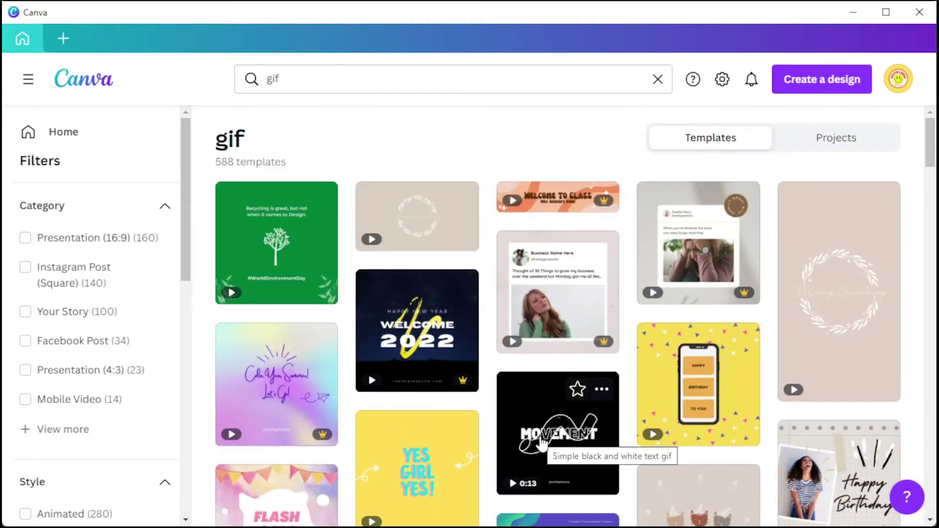
{"action": "left_click", "coordinate": [552, 431]}
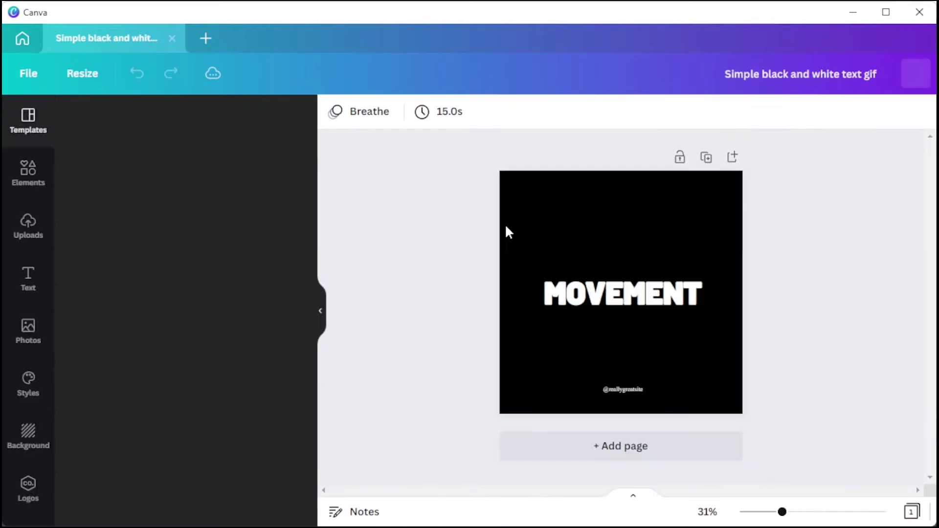
- Deselect the MOVEMENT text and browse the Elements library of shapes, graphics, stickers and videos
{"action": "left_click", "coordinate": [574, 298]}
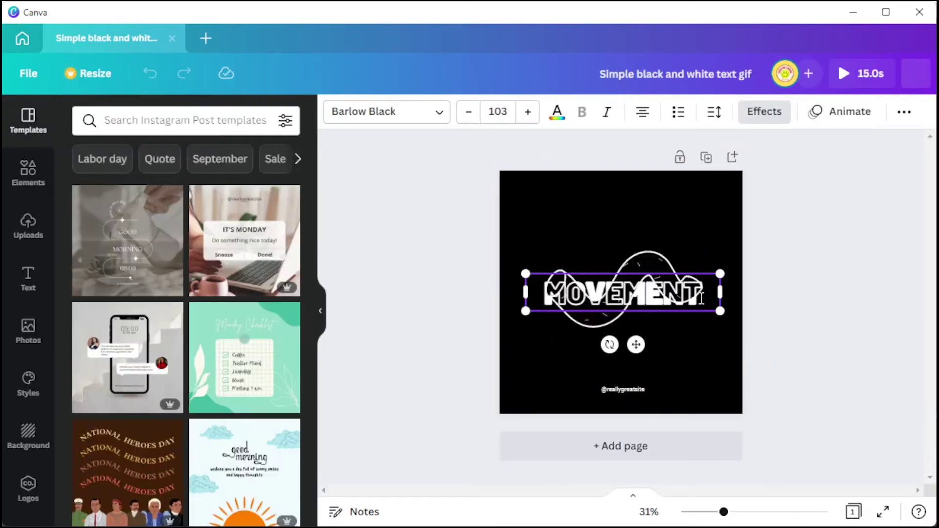
{"action": "left_click", "coordinate": [401, 348]}
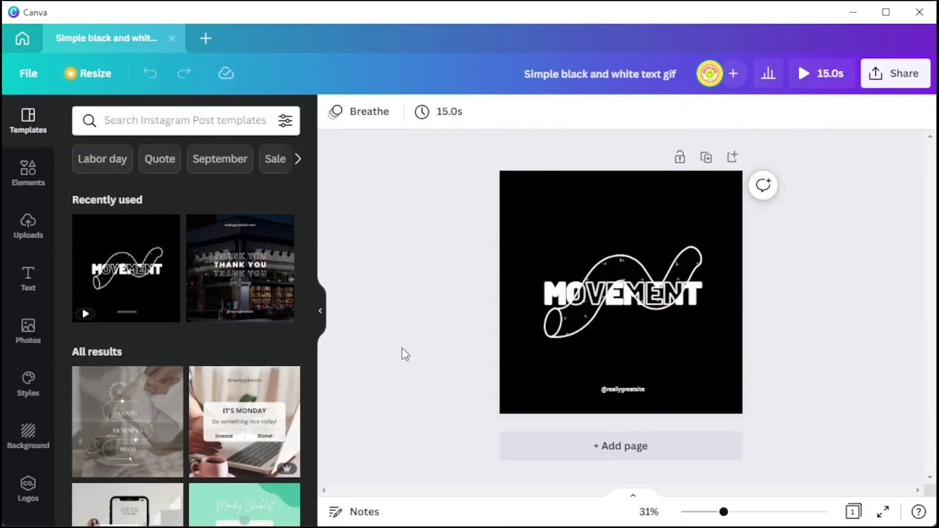
{"action": "left_click", "coordinate": [33, 182]}
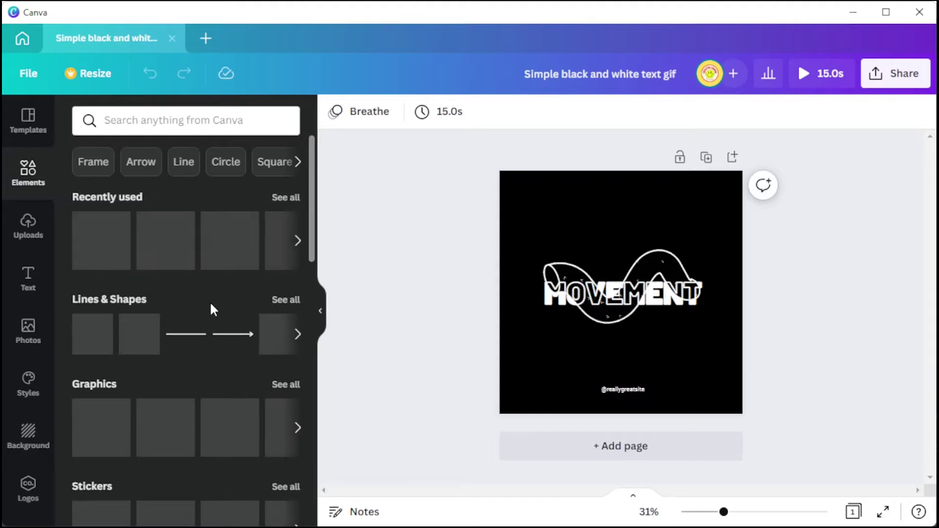
{"action": "scroll", "coordinate": [210, 301], "scroll_direction": "down", "scroll_amount": 2}
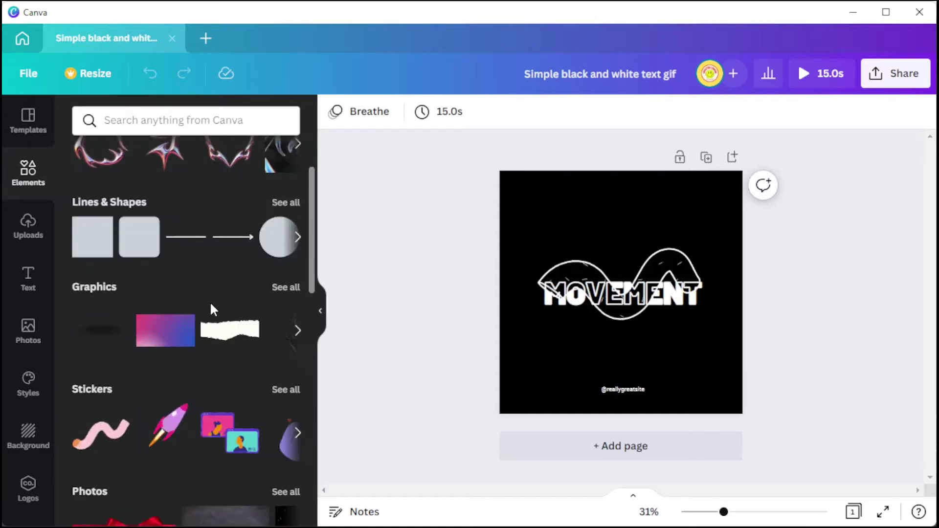
{"action": "scroll", "coordinate": [211, 305], "scroll_direction": "down", "scroll_amount": 4}
{"action": "scroll", "coordinate": [211, 305], "scroll_direction": "down", "scroll_amount": 4}
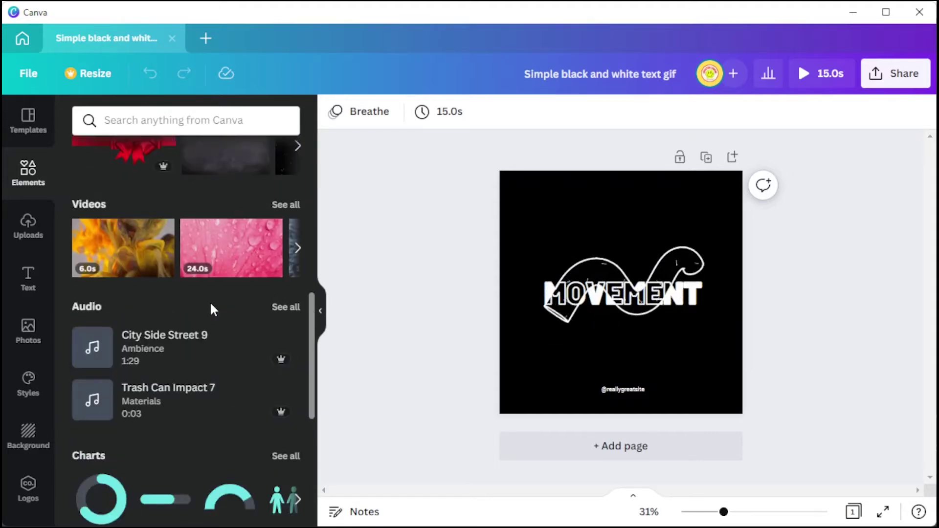
{"action": "scroll", "coordinate": [211, 309], "scroll_direction": "down", "scroll_amount": 8}
{"action": "scroll", "coordinate": [210, 310], "scroll_direction": "up", "scroll_amount": 6}
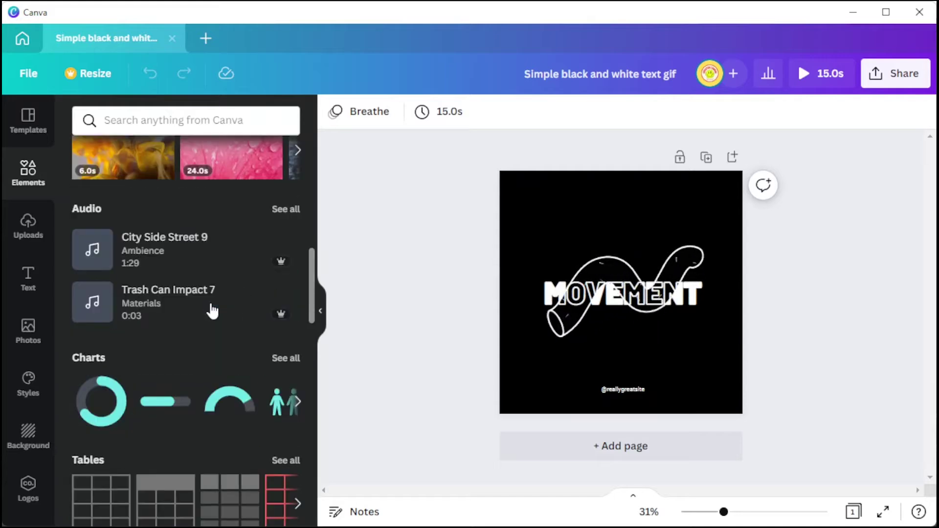
{"action": "scroll", "coordinate": [211, 310], "scroll_direction": "down", "scroll_amount": 8}
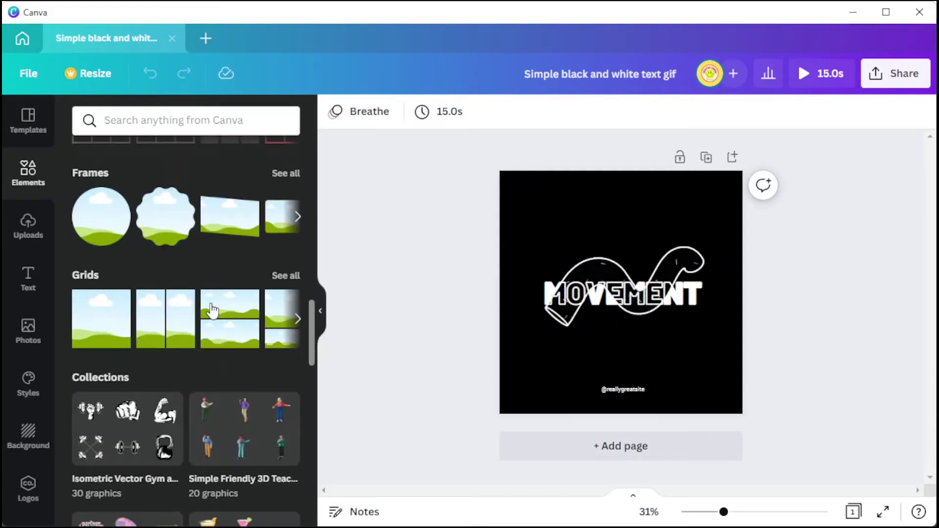
{"action": "scroll", "coordinate": [211, 309], "scroll_direction": "up", "scroll_amount": 15}
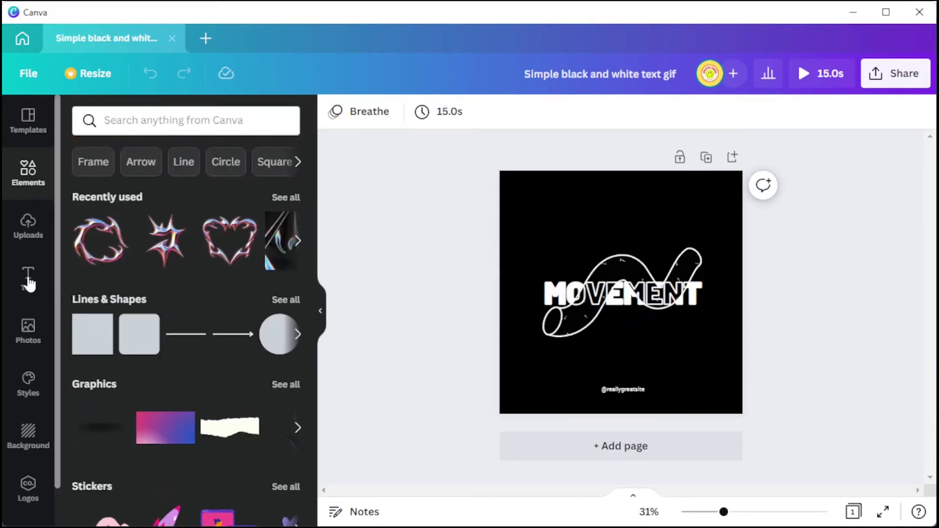
- Add an 'Add a heading' text box above MOVEMENT and view its font list
{"action": "left_click", "coordinate": [29, 283]}
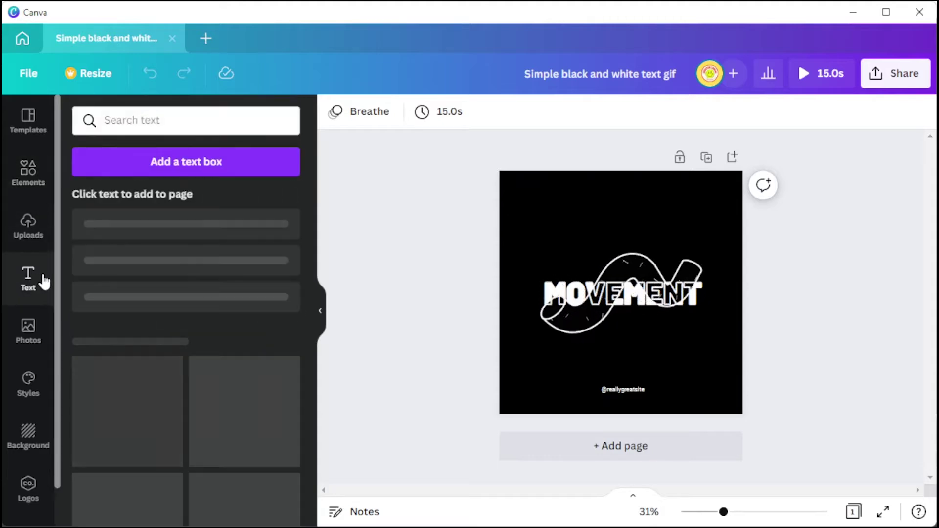
{"action": "left_click_drag", "start_coordinate": [157, 229], "coordinate": [595, 221]}
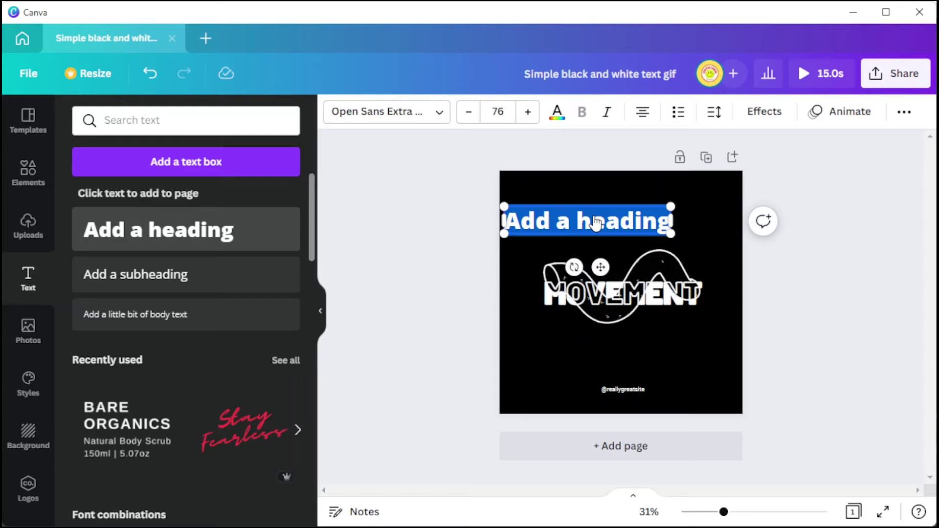
{"action": "left_click", "coordinate": [439, 114]}
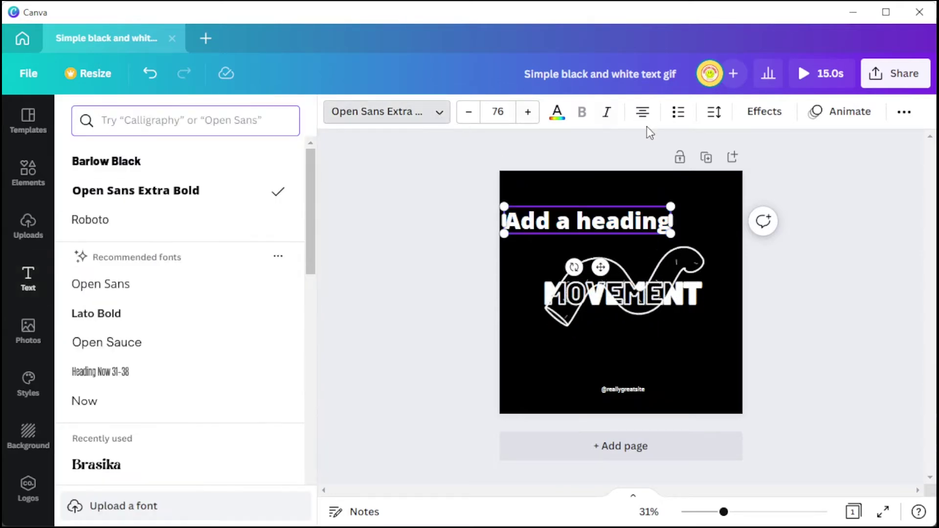
- Browse the heading's effect styles like Shadow, Hollow and Neon, and its animations
{"action": "left_click", "coordinate": [770, 115]}
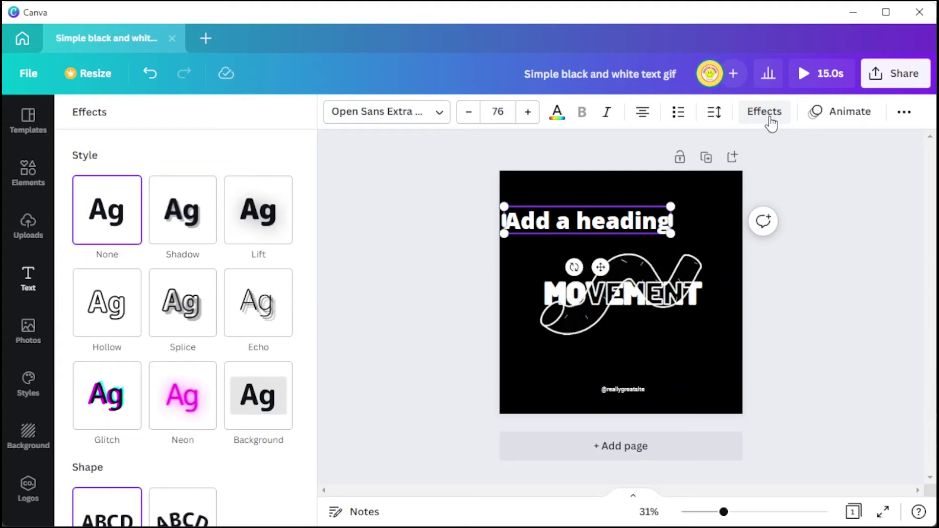
{"action": "scroll", "coordinate": [121, 352], "scroll_direction": "down", "scroll_amount": 2}
{"action": "scroll", "coordinate": [123, 350], "scroll_direction": "up", "scroll_amount": 2}
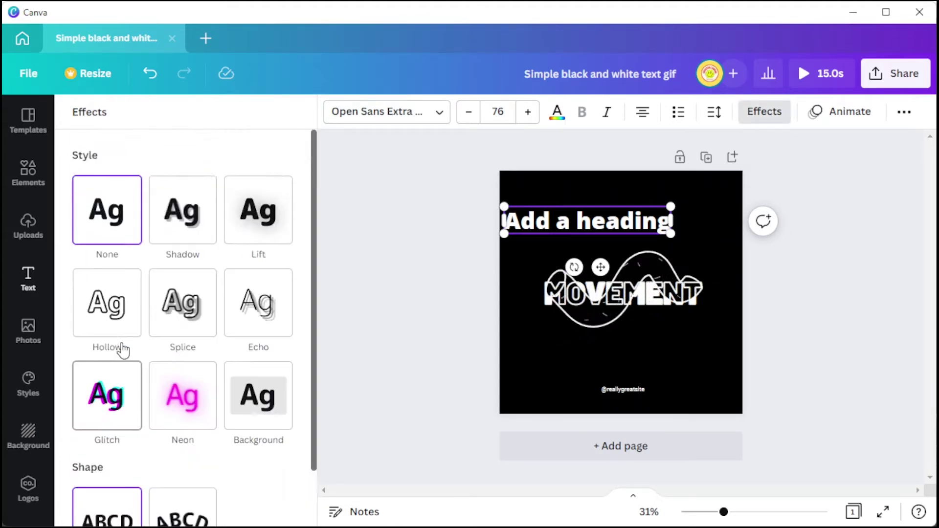
{"action": "left_click", "coordinate": [845, 112]}
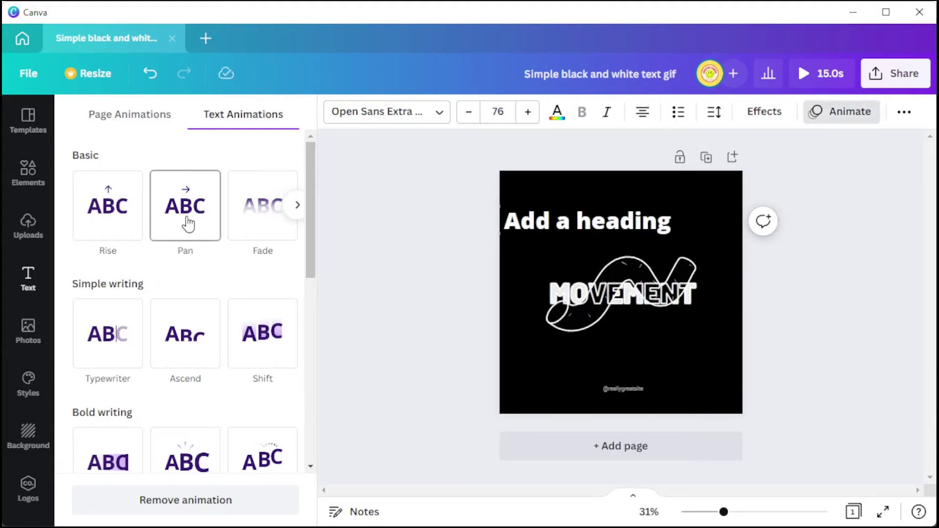
- Try the Fade animation on the heading, then delete the heading text box
{"action": "left_click", "coordinate": [271, 238]}
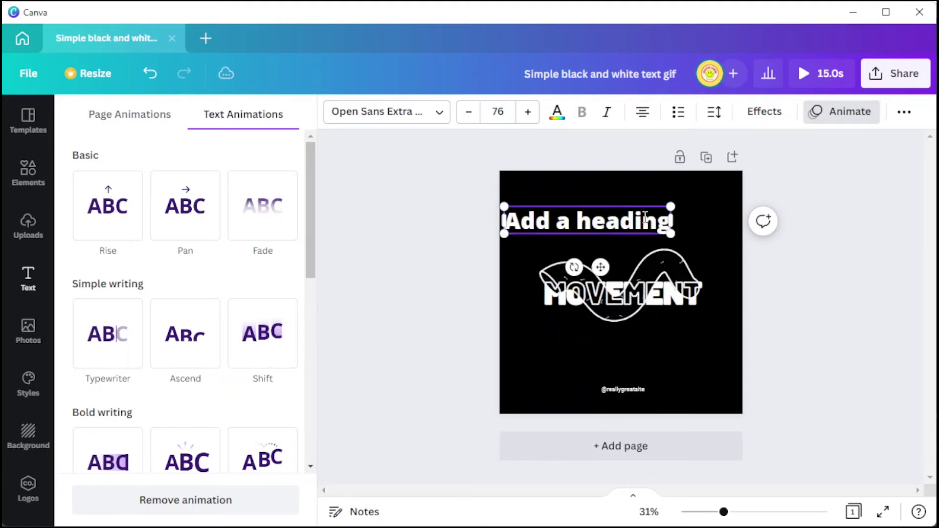
{"action": "key", "text": "Delete"}
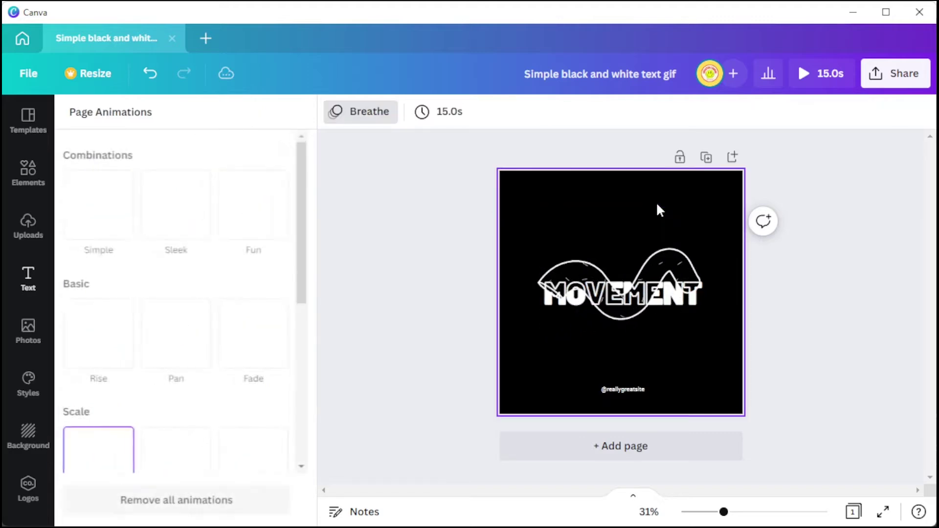
{"action": "left_click", "coordinate": [633, 495]}
- Add a blank second page and bring up all stock videos in Elements
{"action": "left_click", "coordinate": [393, 450]}
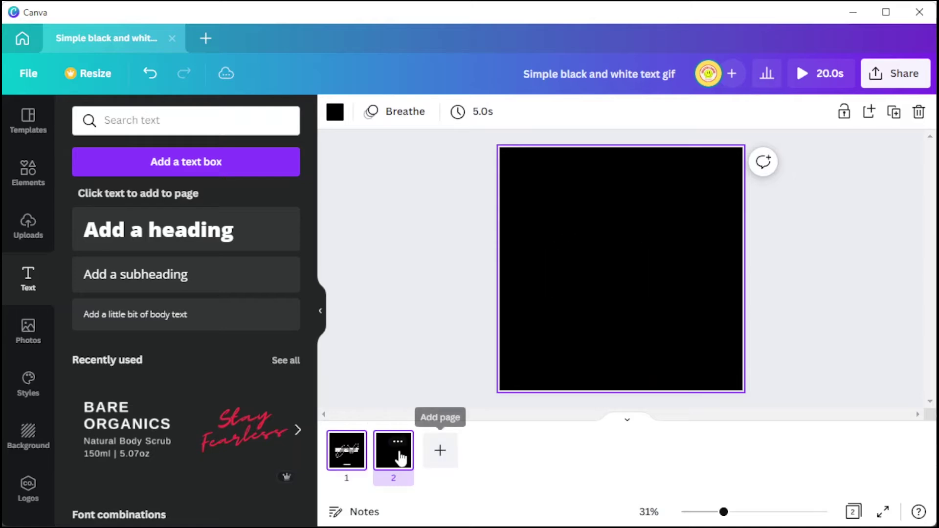
{"action": "left_click", "coordinate": [39, 178]}
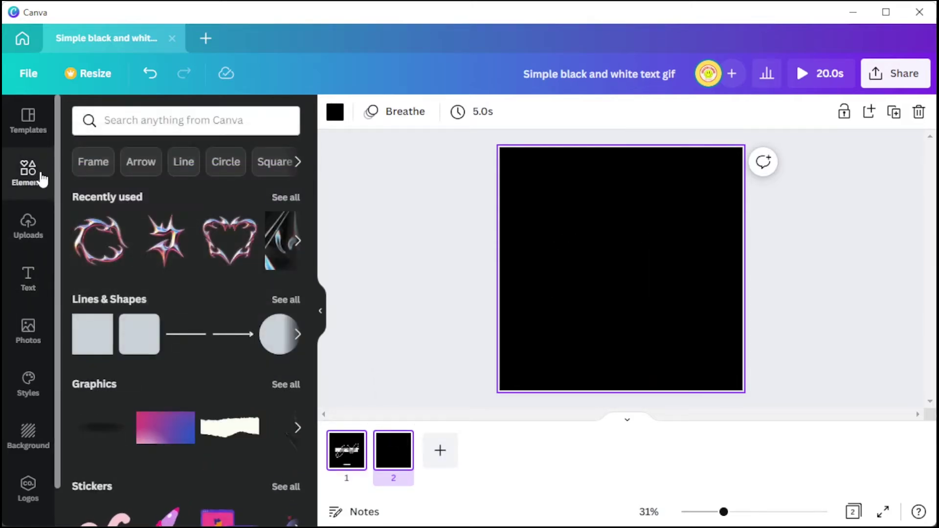
{"action": "scroll", "coordinate": [218, 312], "scroll_direction": "down", "scroll_amount": 8}
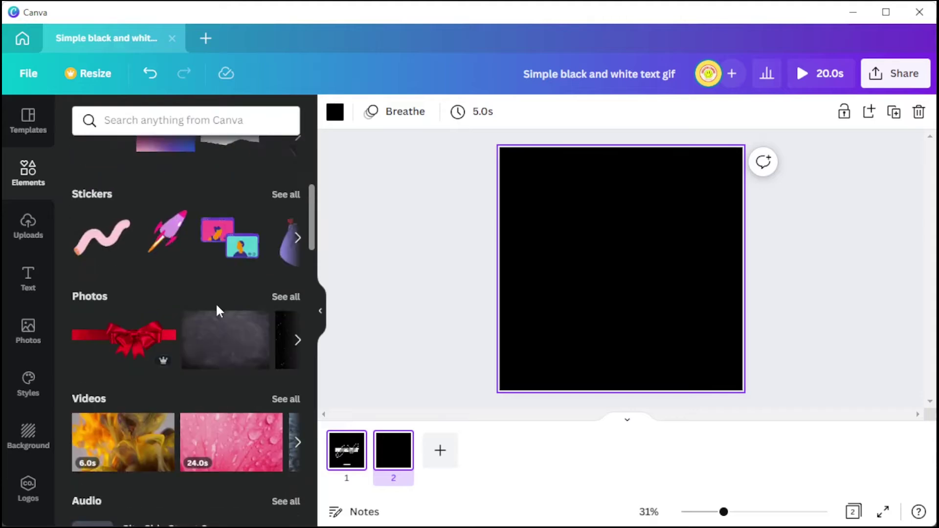
{"action": "left_click", "coordinate": [281, 307]}
- Search videos for 'y2k' and place the pink 1:07 clip on page 2
{"action": "left_click", "coordinate": [176, 156]}
{"action": "type", "text": "y2k"}
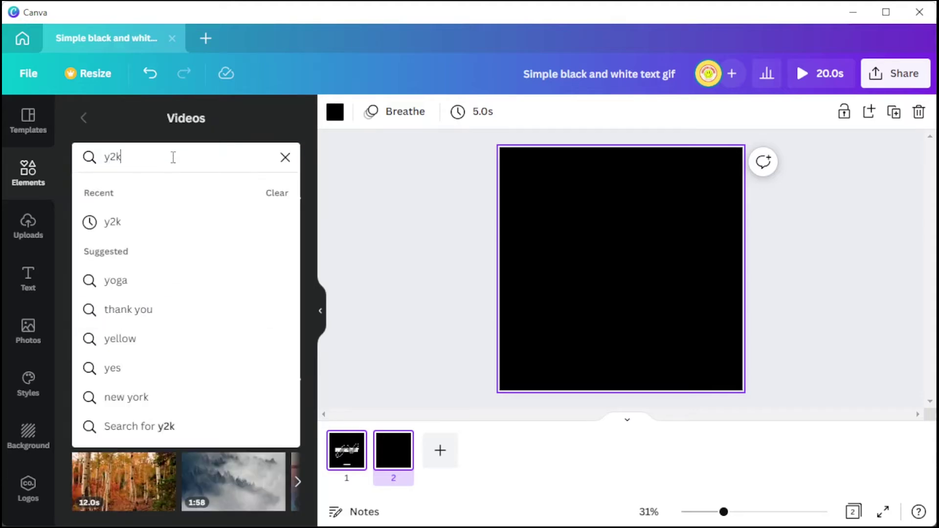
{"action": "key", "text": "Return"}
{"action": "scroll", "coordinate": [211, 328], "scroll_direction": "down", "scroll_amount": 6}
{"action": "left_click", "coordinate": [275, 377]}
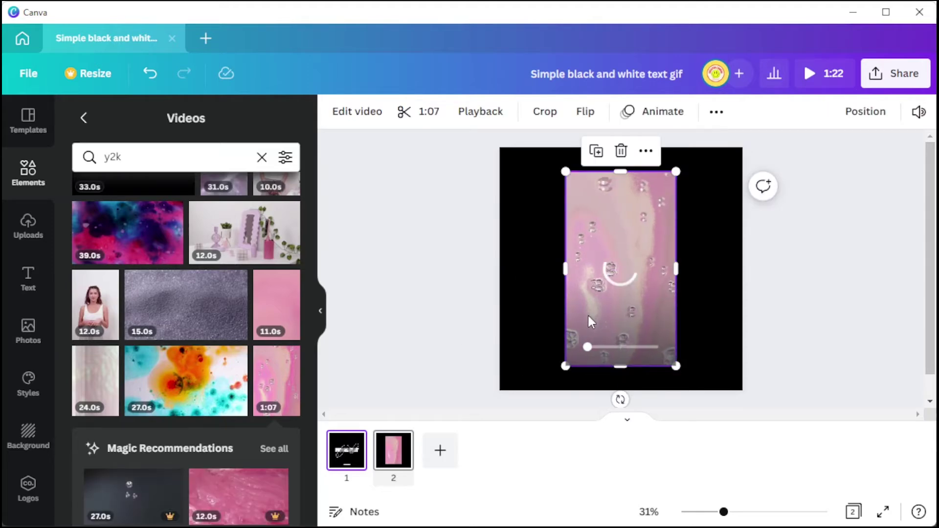
{"action": "left_click", "coordinate": [390, 465]}
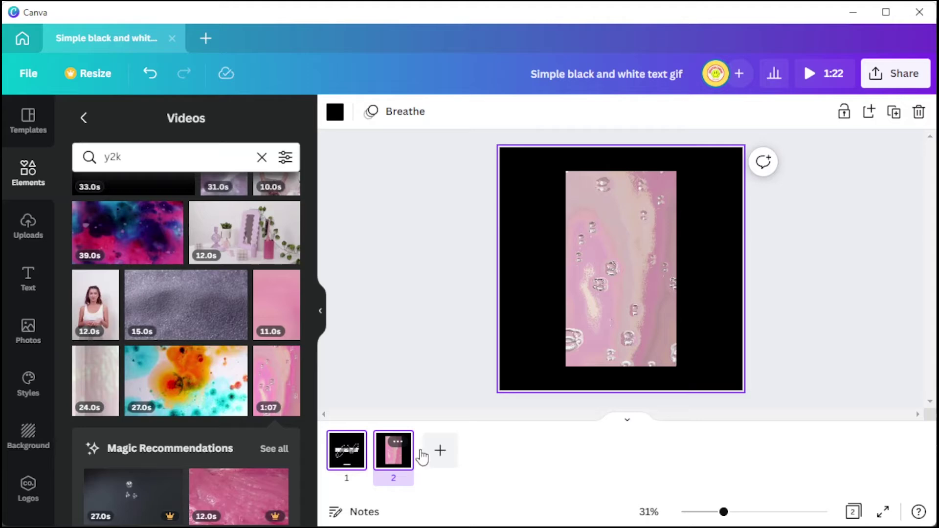
- Move the pink video page ahead of the MOVEMENT page
{"action": "left_click", "coordinate": [404, 442]}
{"action": "left_click_drag", "start_coordinate": [401, 460], "coordinate": [379, 462]}
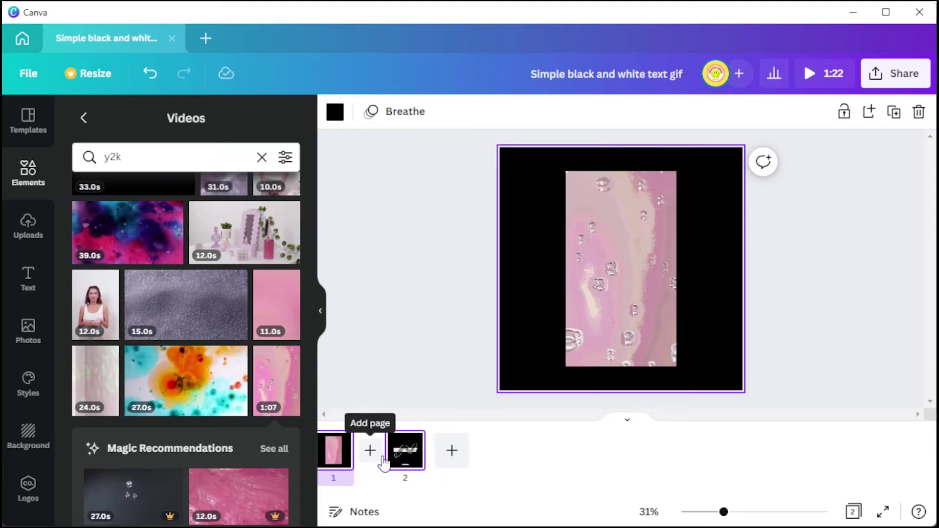
{"action": "left_click", "coordinate": [398, 458]}
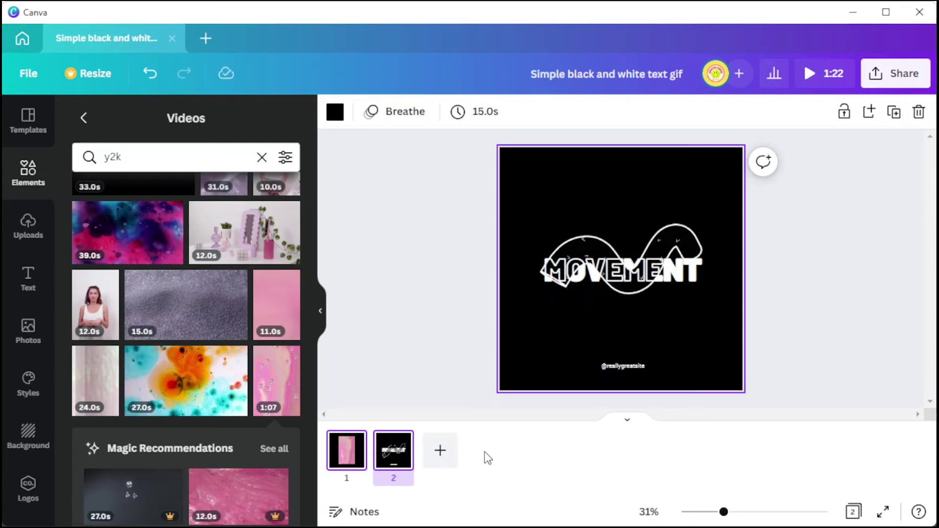
{"action": "left_click", "coordinate": [348, 443]}
{"action": "left_click", "coordinate": [392, 460]}
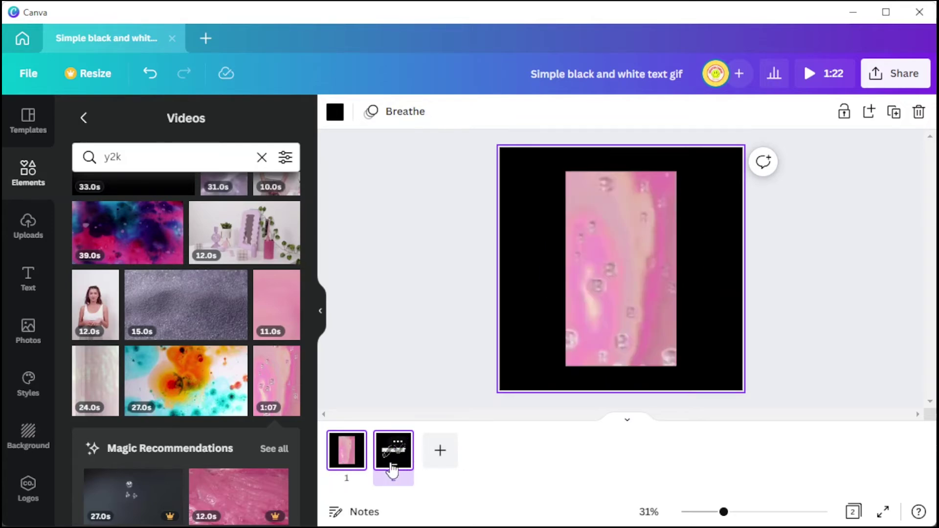
- Shorten the MOVEMENT page's duration to 14.0 seconds
{"action": "left_click", "coordinate": [490, 115]}
{"action": "left_click_drag", "start_coordinate": [540, 183], "coordinate": [538, 182]}
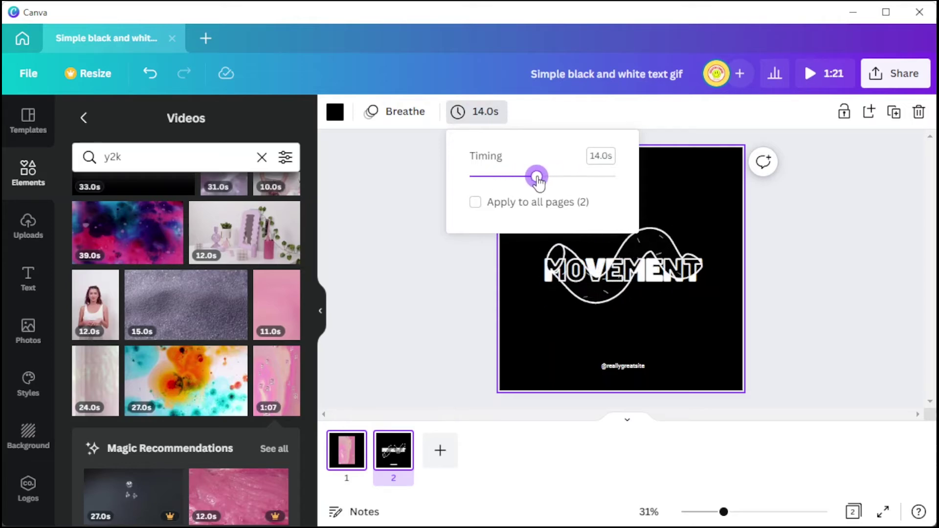
{"action": "left_click", "coordinate": [415, 354]}
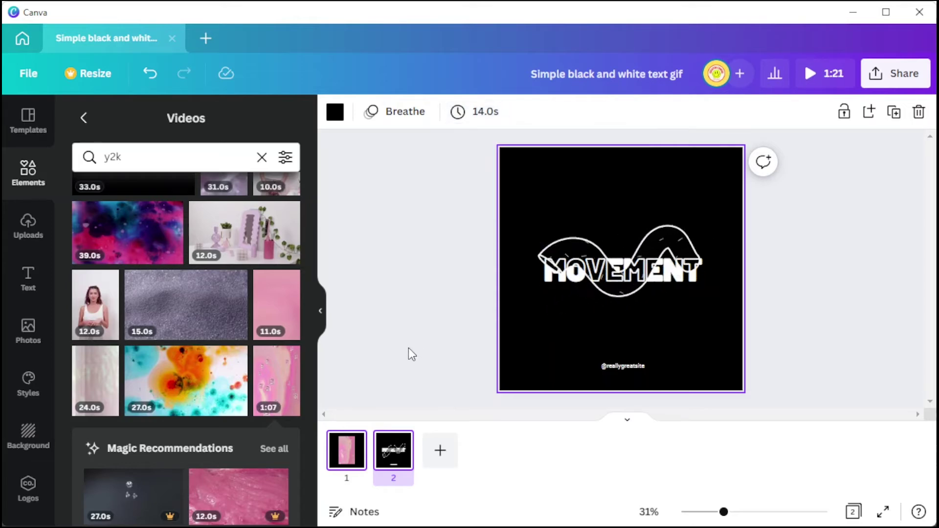
- Move the pink video page back after MOVEMENT, leaving MOVEMENT first
{"action": "right_click", "coordinate": [347, 452]}
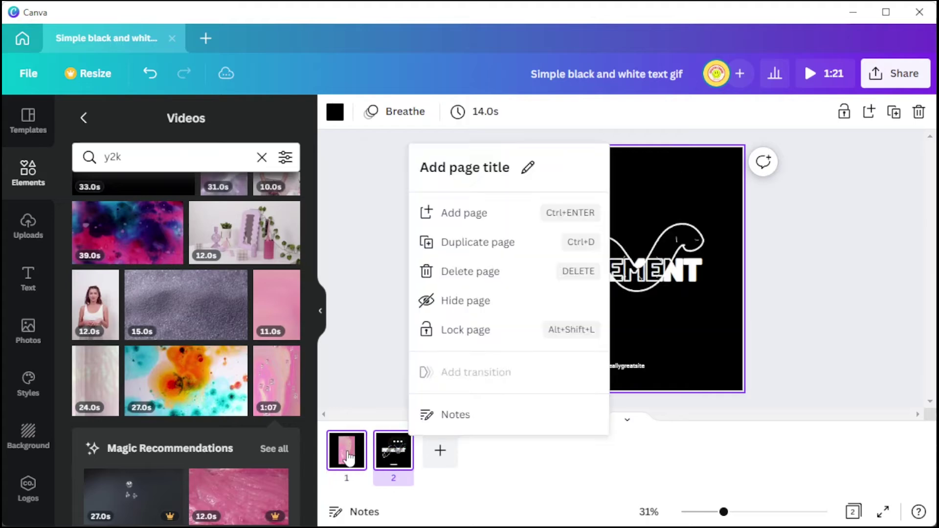
{"action": "left_click", "coordinate": [348, 458]}
{"action": "left_click_drag", "start_coordinate": [370, 462], "coordinate": [421, 462]}
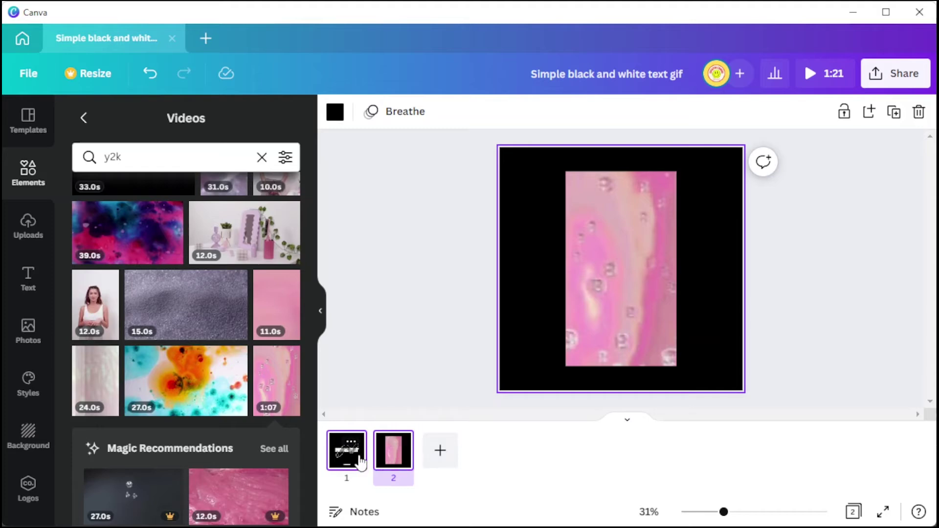
{"action": "left_click", "coordinate": [361, 462]}
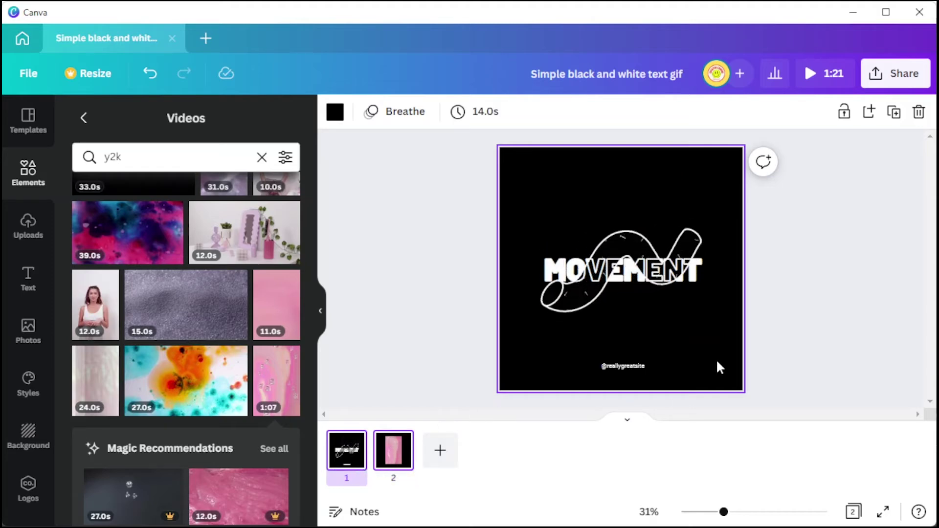
- Enter the collaborator's e-mail address in the Share invite
{"action": "left_click", "coordinate": [747, 84]}
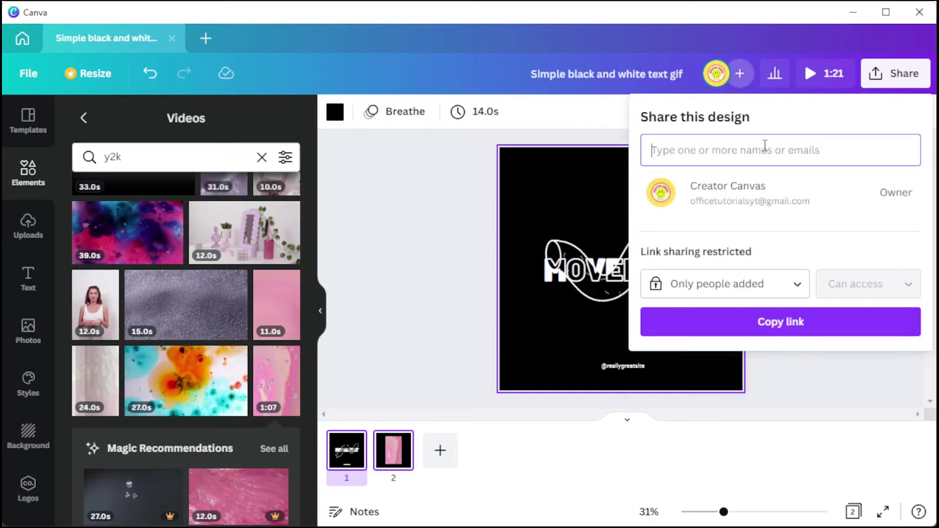
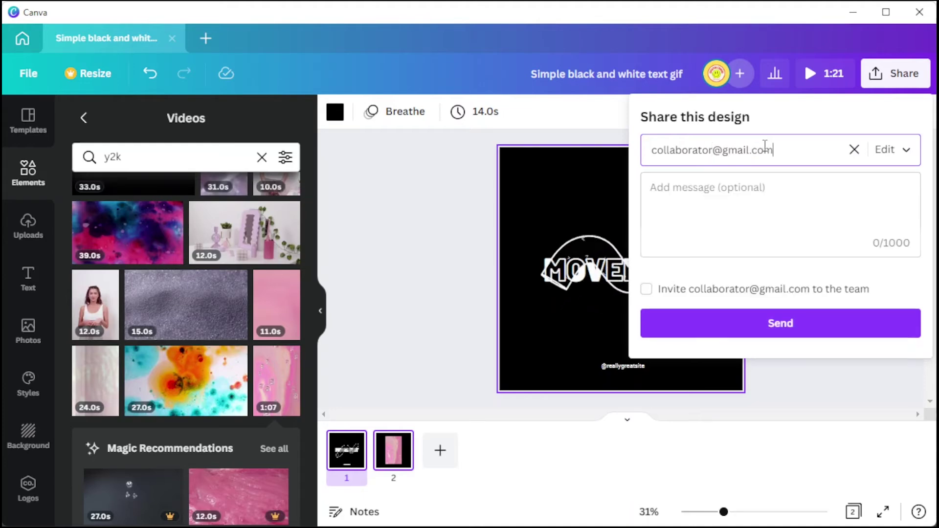
- Try Can comment and Can view, then set the collaborator to Can edit
{"action": "left_click", "coordinate": [885, 162]}
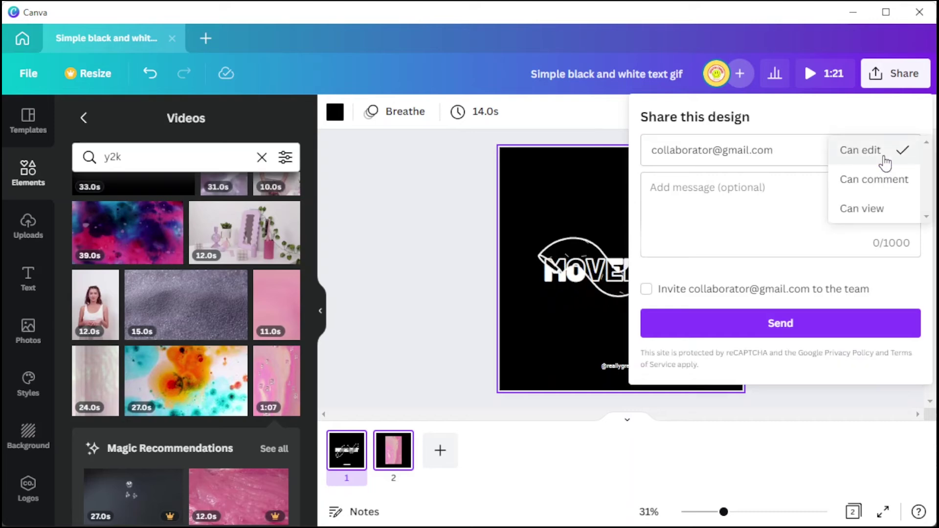
{"action": "left_click", "coordinate": [902, 191]}
{"action": "left_click", "coordinate": [898, 160]}
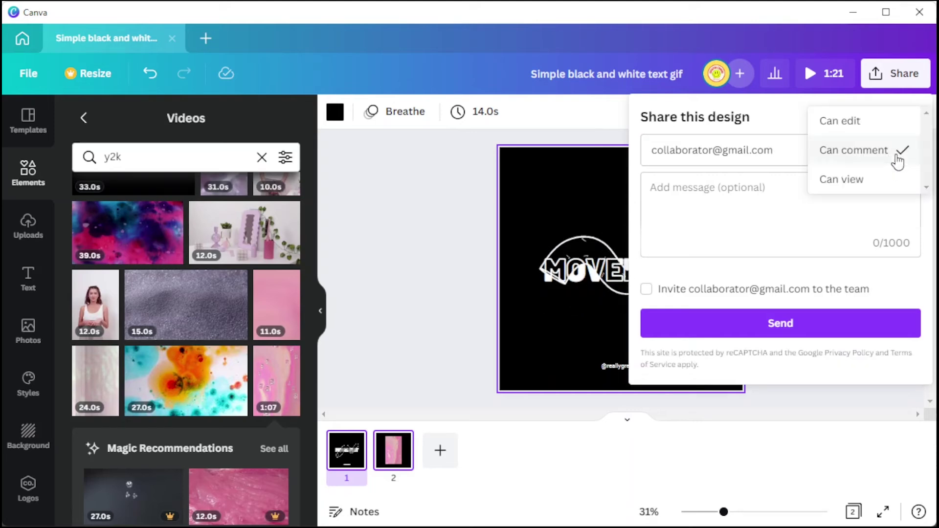
{"action": "left_click", "coordinate": [899, 188]}
{"action": "left_click", "coordinate": [895, 150]}
{"action": "left_click", "coordinate": [878, 90]}
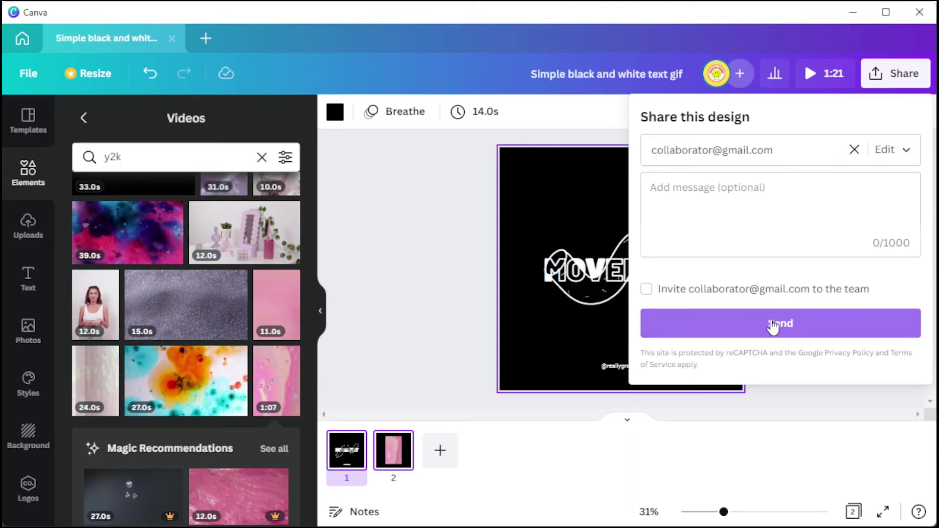
- Send the invite, undo the extra page, and widen the CREATOR CANVAS text box
{"action": "left_click", "coordinate": [772, 325]}
{"action": "key", "text": "ctrl+z"}
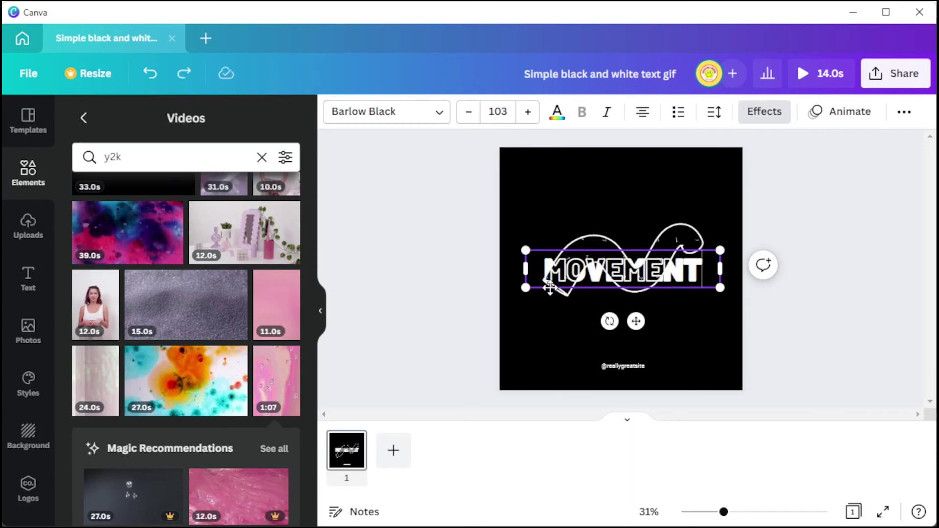
{"action": "left_click_drag", "start_coordinate": [720, 269], "coordinate": [773, 282]}
{"action": "left_click", "coordinate": [714, 112]}
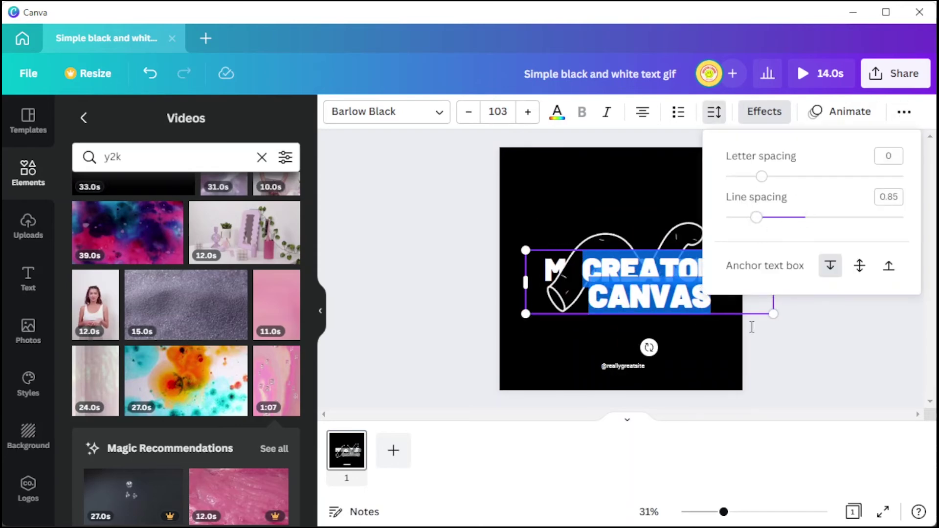
{"action": "left_click", "coordinate": [725, 314]}
{"action": "left_click", "coordinate": [522, 277]}
- Duplicate the CREATOR CANVAS text, trying a Hollow outline of 1 and solid white
{"action": "left_click", "coordinate": [723, 272]}
{"action": "left_click", "coordinate": [692, 326]}
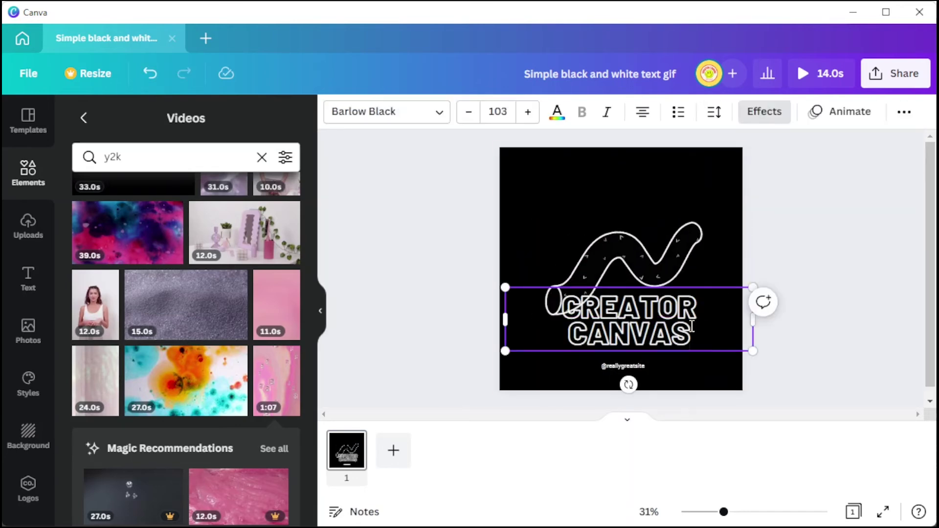
{"action": "key", "text": "ctrl+d"}
{"action": "left_click_drag", "start_coordinate": [729, 358], "coordinate": [713, 204]}
{"action": "left_click", "coordinate": [764, 112]}
{"action": "left_click_drag", "start_coordinate": [182, 390], "coordinate": [49, 396]}
{"action": "scroll", "coordinate": [160, 300], "scroll_direction": "down", "scroll_amount": 2}
{"action": "left_click_drag", "start_coordinate": [72, 292], "coordinate": [161, 293]}
{"action": "scroll", "coordinate": [162, 293], "scroll_direction": "up", "scroll_amount": 2}
{"action": "left_click", "coordinate": [107, 211]}
- Send the white copy behind the other text, then undo the duplicate changes
{"action": "left_click_drag", "start_coordinate": [685, 190], "coordinate": [694, 269]}
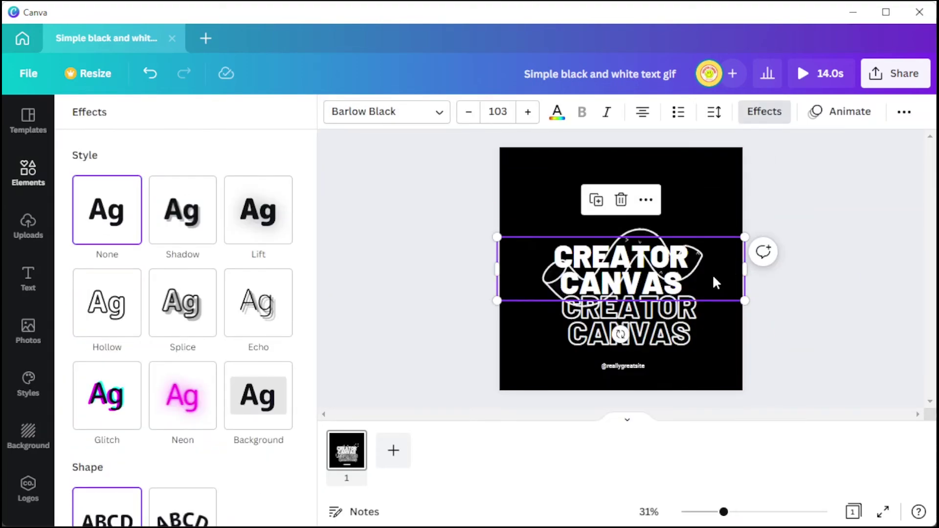
{"action": "right_click", "coordinate": [682, 269]}
{"action": "left_click", "coordinate": [728, 313]}
{"action": "left_click", "coordinate": [802, 222]}
{"action": "left_click", "coordinate": [792, 172]}
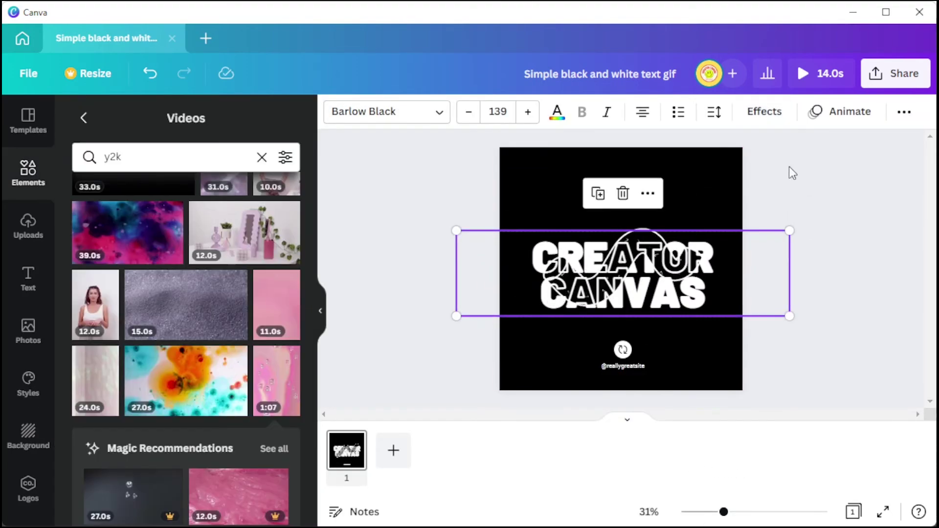
{"action": "key", "text": "ctrl+z"}
{"action": "key", "text": "ctrl+z"}
{"action": "key", "text": "ctrl+z"}
{"action": "key", "text": "ctrl+z"}
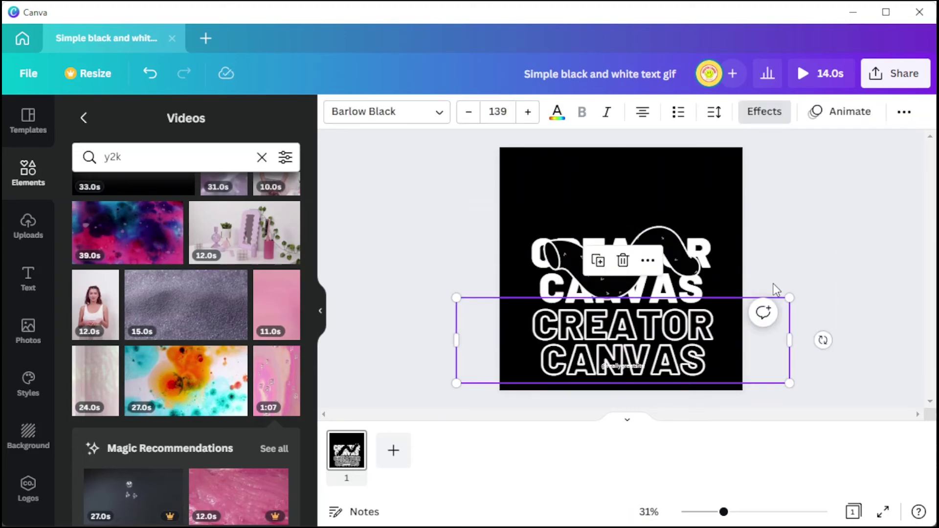
- Crop the white squiggle video and confirm the crop
{"action": "double_click", "coordinate": [695, 230]}
{"action": "key", "text": "Return"}
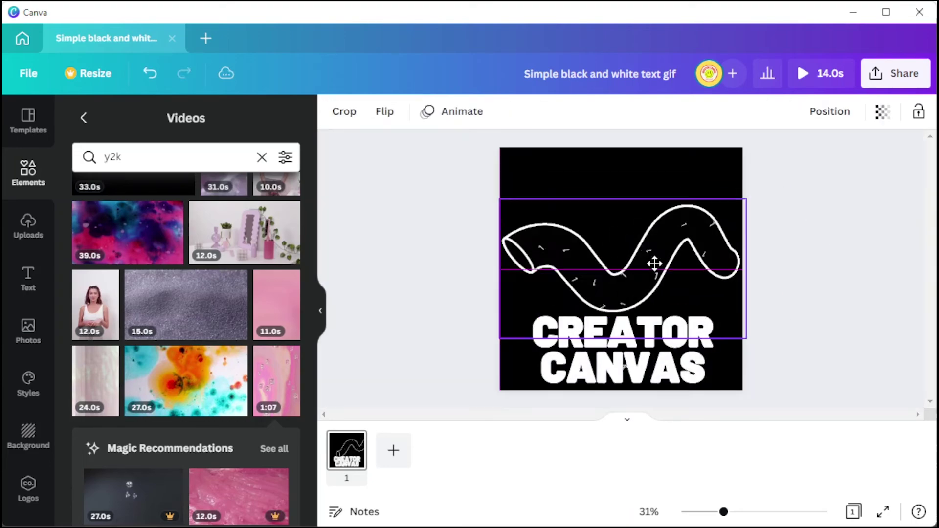
{"action": "left_click", "coordinate": [786, 318]}
- Set the CREATOR CANVAS text colour to light red
{"action": "left_click", "coordinate": [633, 299]}
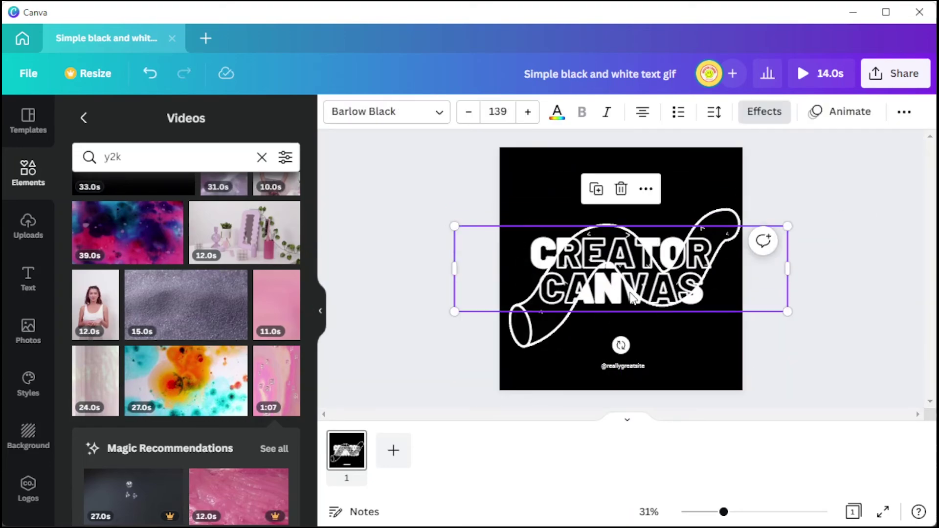
{"action": "left_click", "coordinate": [556, 112]}
{"action": "left_click", "coordinate": [127, 362]}
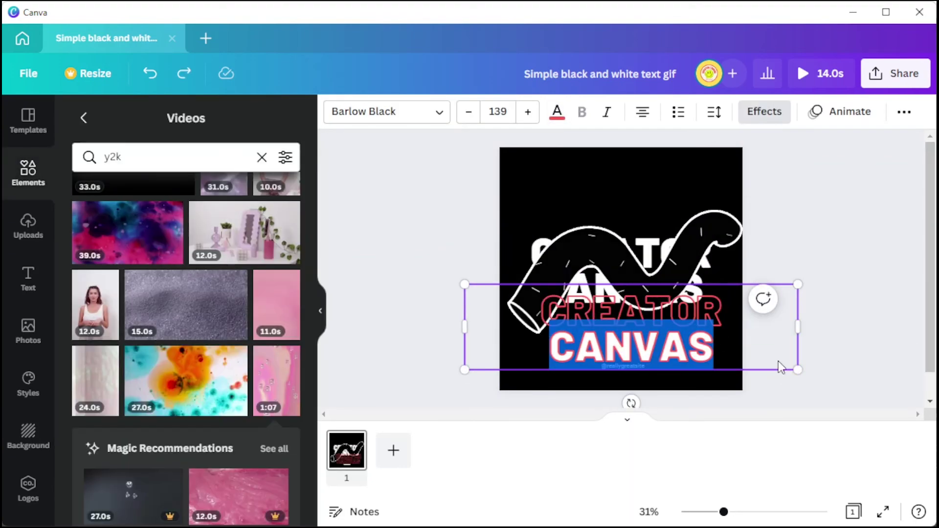
{"action": "left_click", "coordinate": [835, 356]}
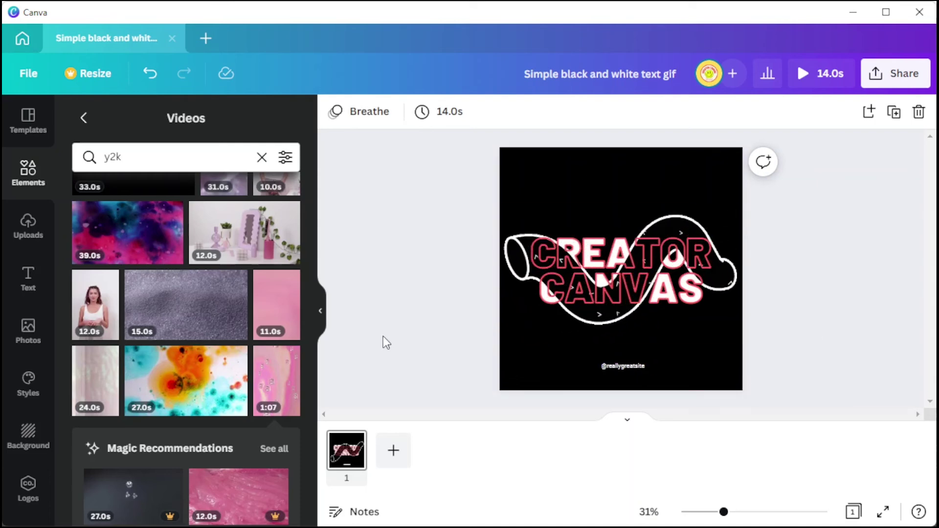
- Hide the side panel and page strip and bring up Share > Download
{"action": "left_click", "coordinate": [320, 311]}
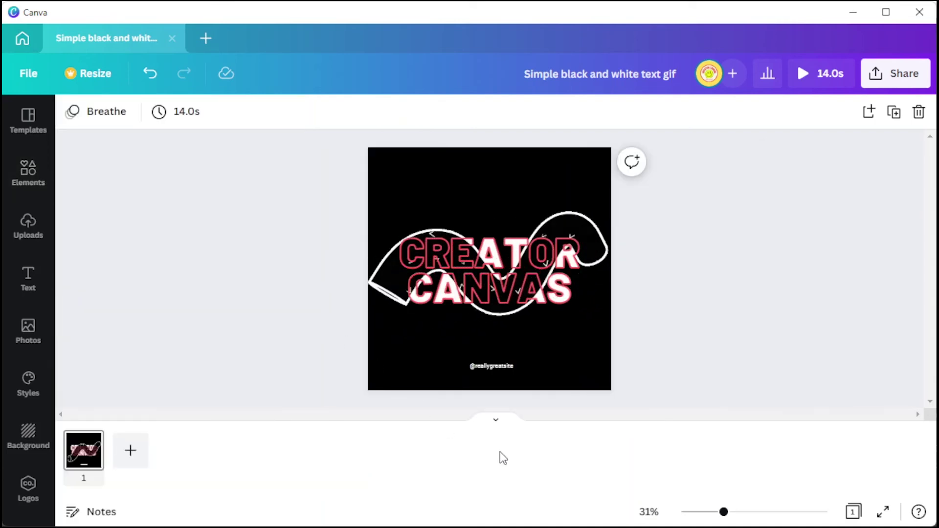
{"action": "left_click", "coordinate": [496, 420]}
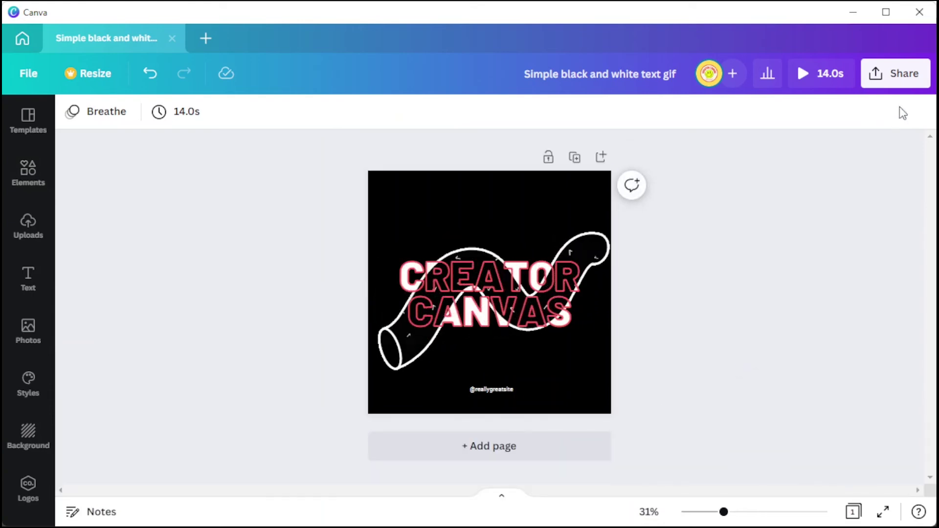
{"action": "left_click", "coordinate": [904, 82]}
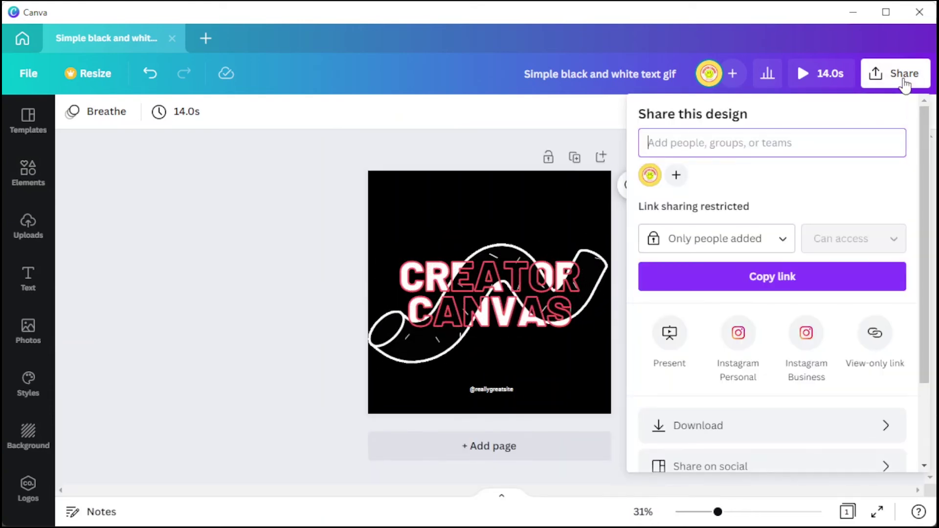
{"action": "scroll", "coordinate": [788, 392], "scroll_direction": "down", "scroll_amount": 2}
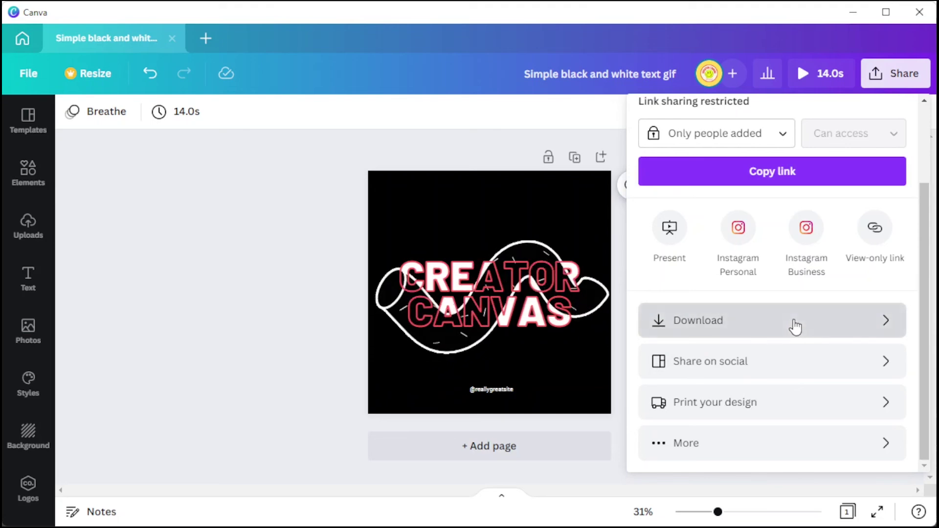
{"action": "left_click", "coordinate": [794, 323]}
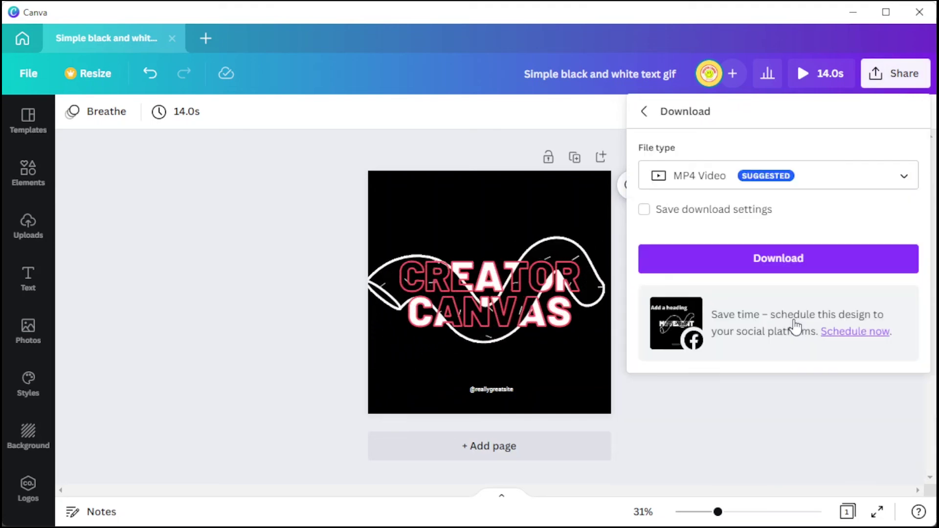
- Change the file type from MP4 Video to GIF and download the design
{"action": "left_click", "coordinate": [746, 177]}
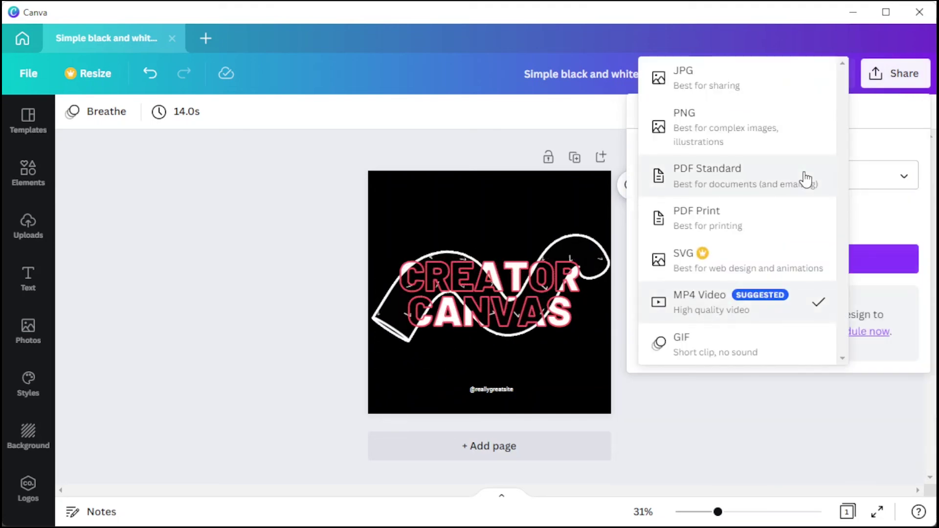
{"action": "left_click", "coordinate": [777, 346]}
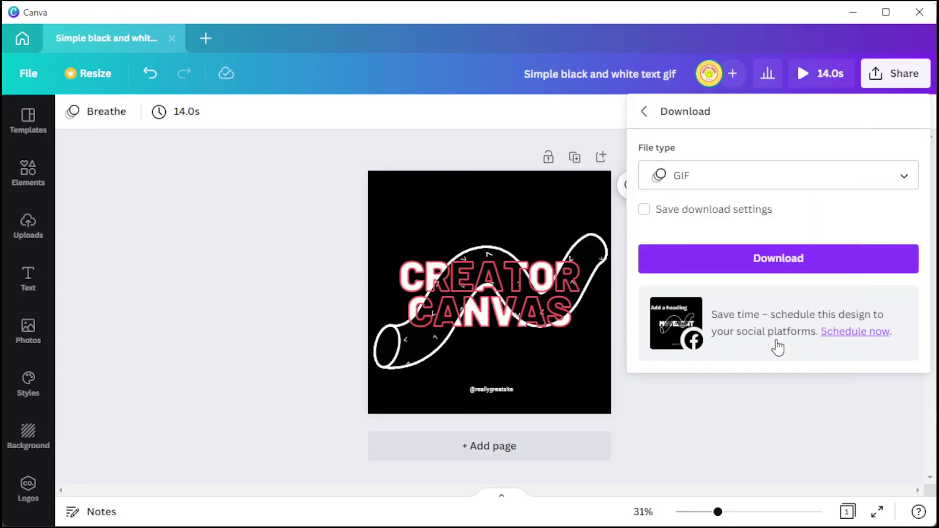
{"action": "left_click", "coordinate": [773, 264]}
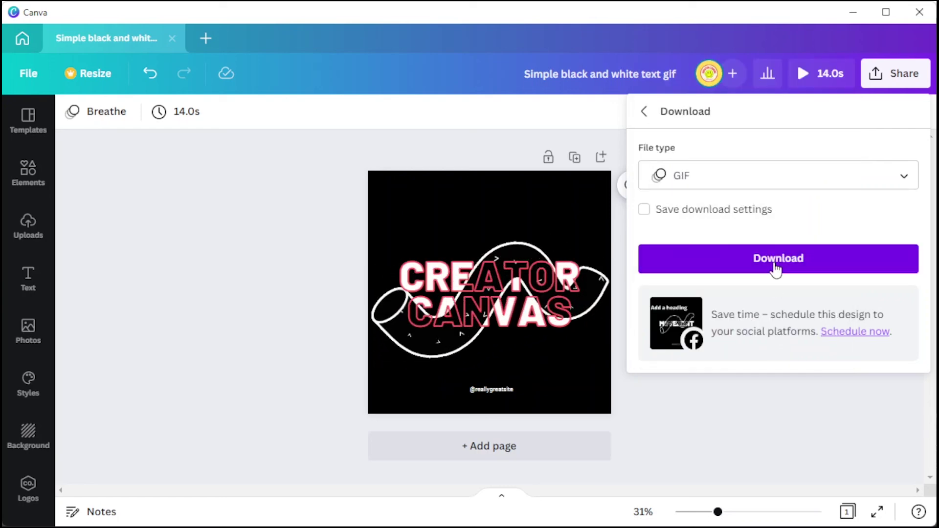